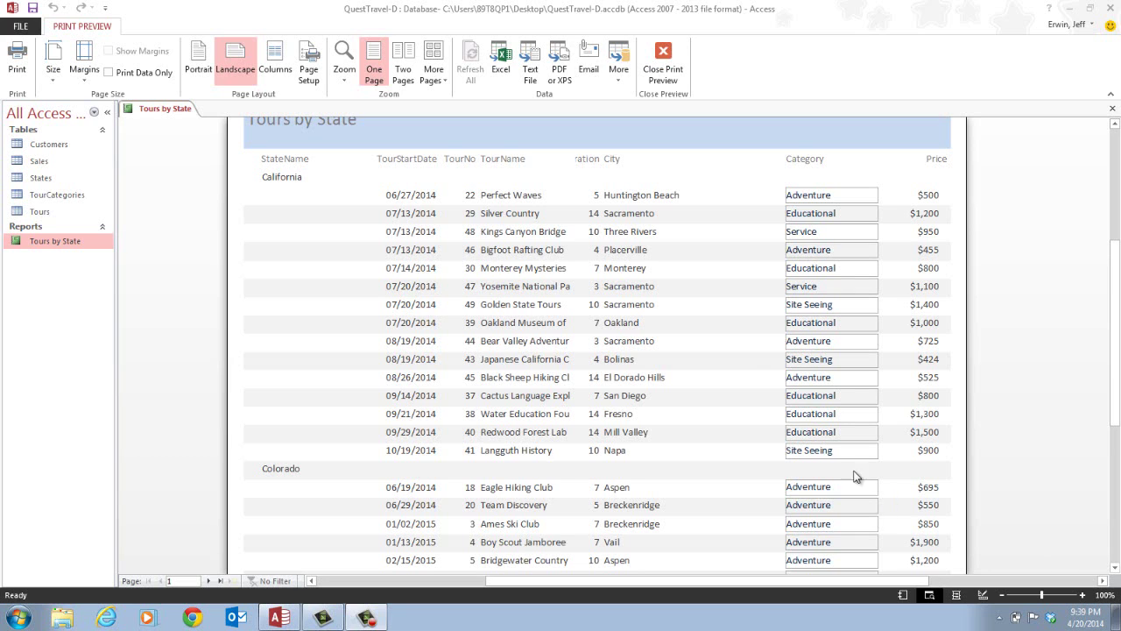
Step: Switch the Tours by State report to Layout View and close the Field List pane
right_click(69, 245)
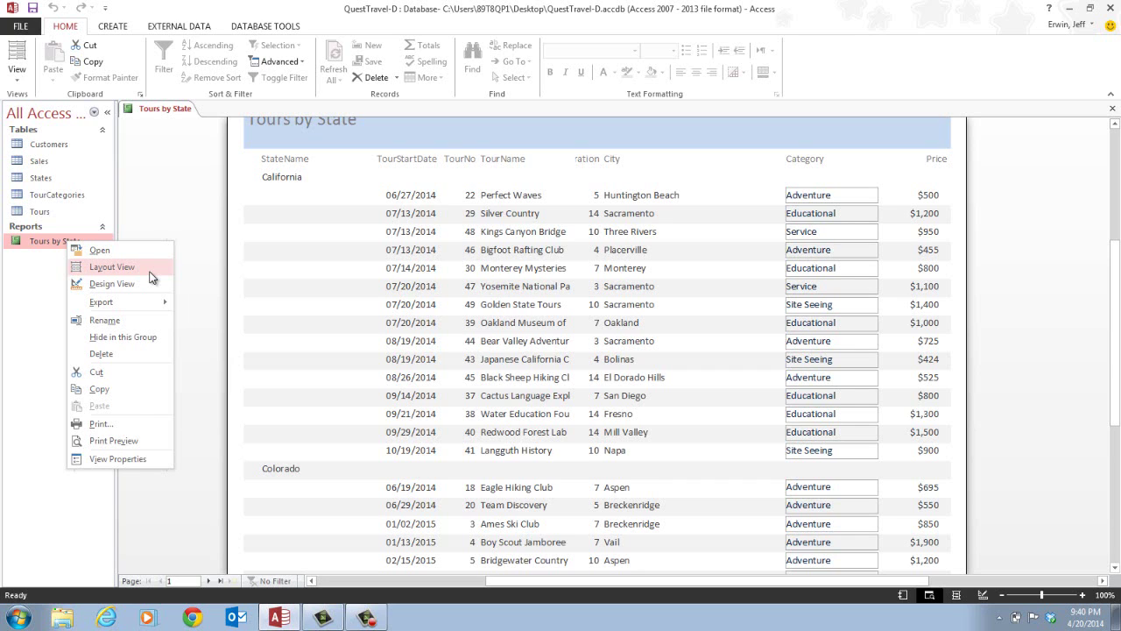
click(26, 79)
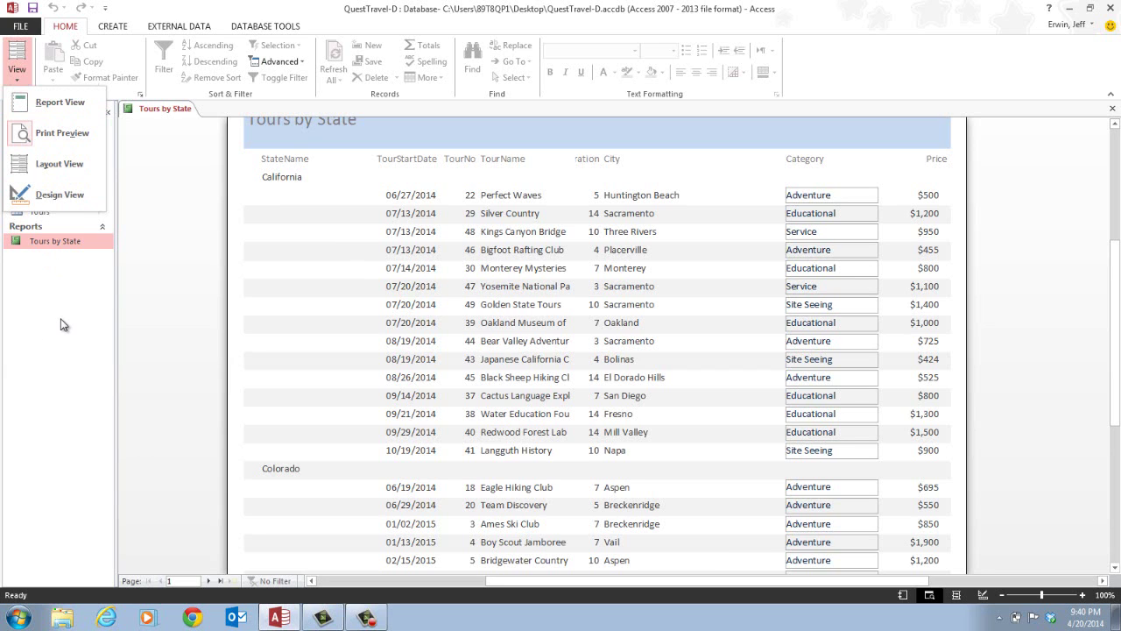
right_click(67, 241)
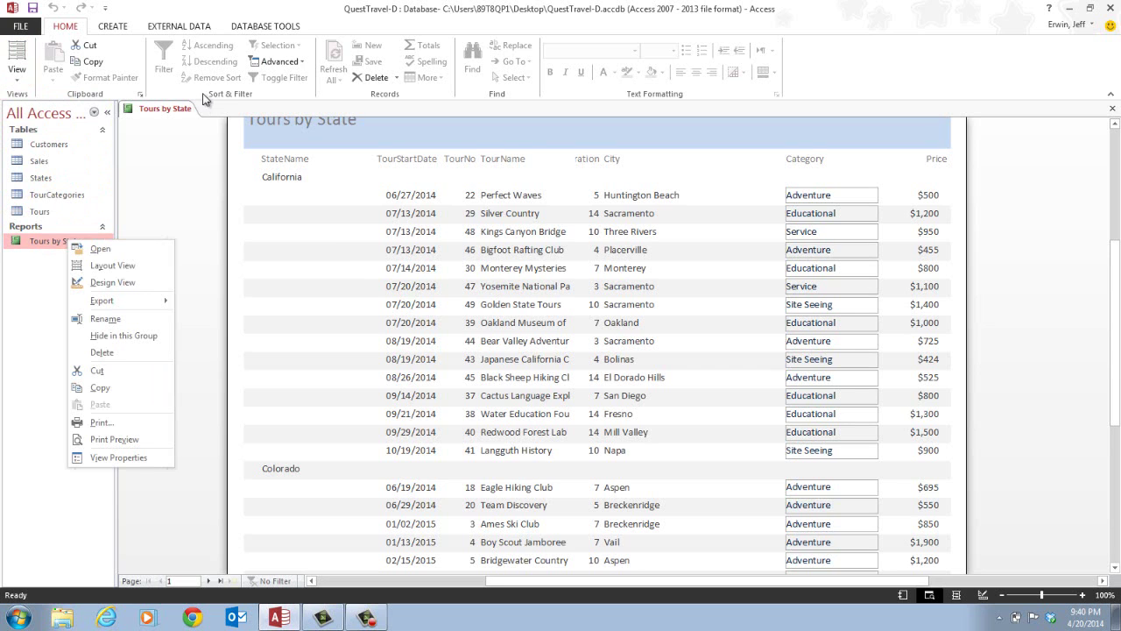
right_click(162, 107)
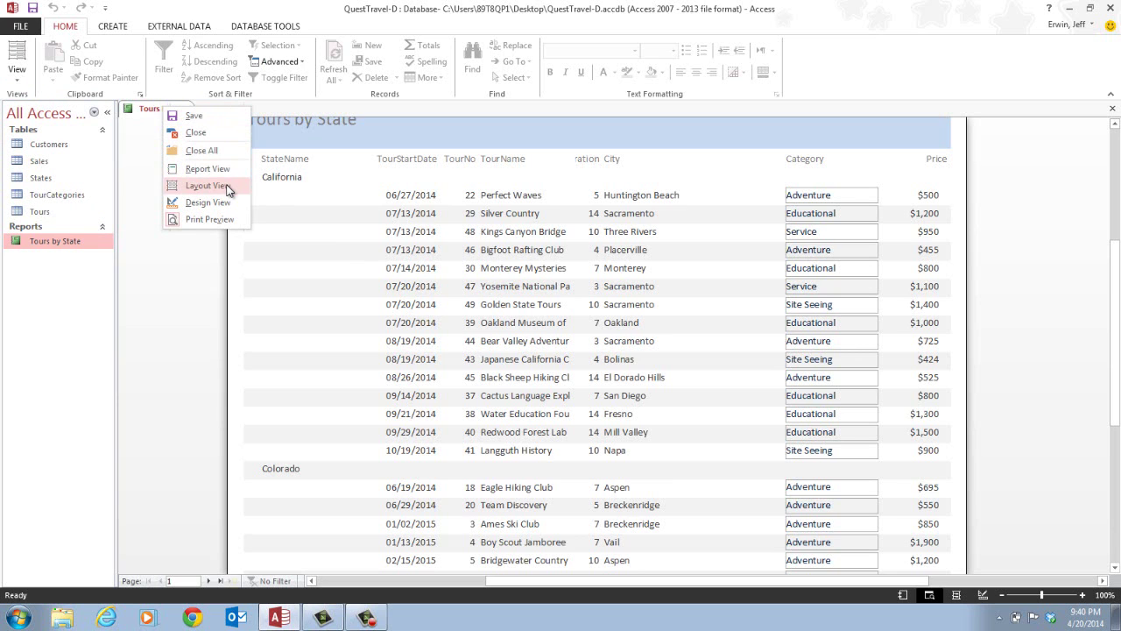
click(210, 186)
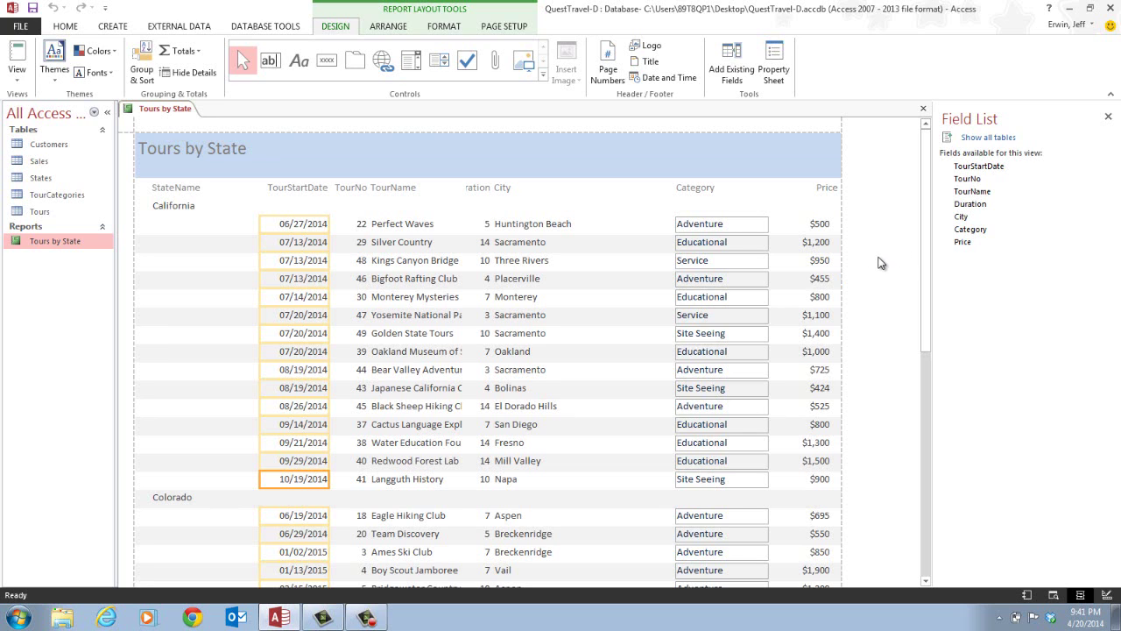
click(1108, 118)
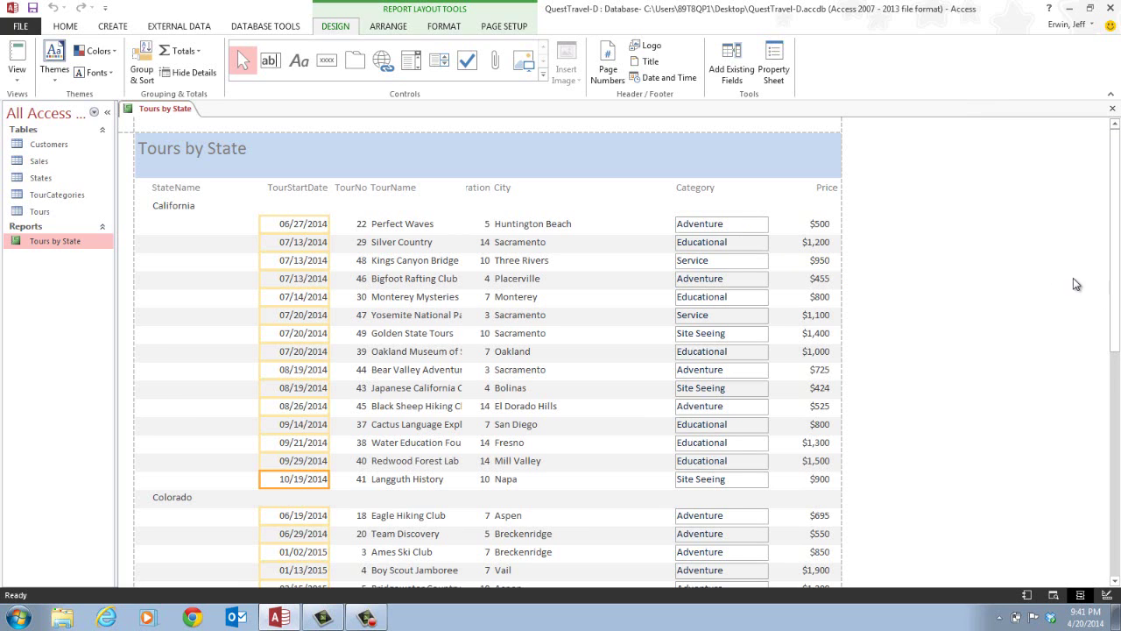
Step: Narrow the City values in the report so they are just wide enough for Huntington Beach
click(530, 223)
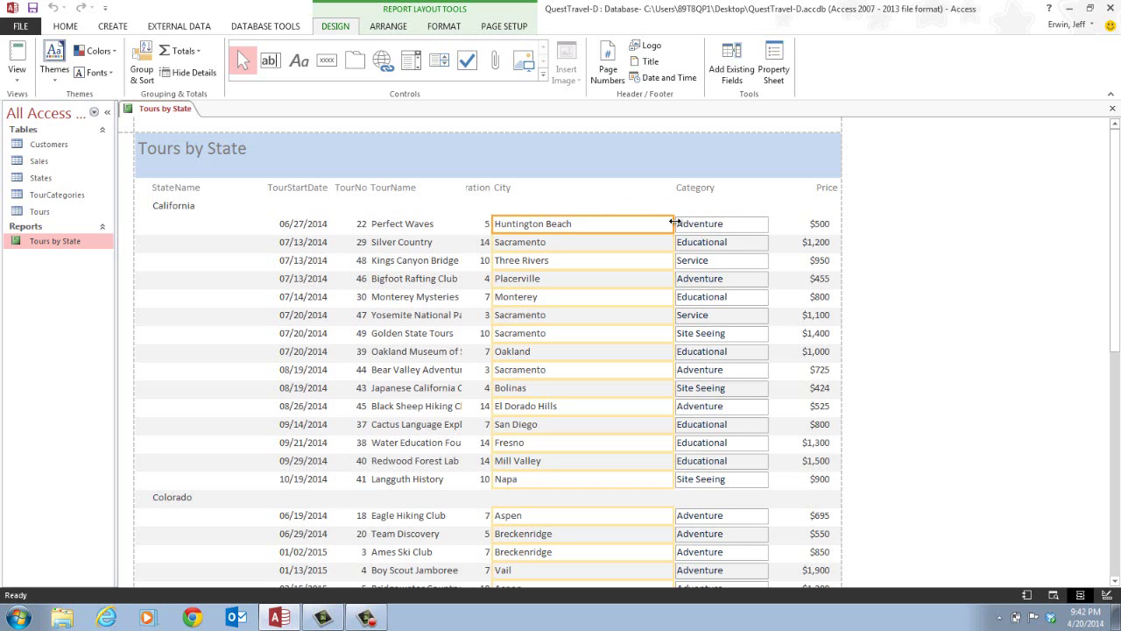
drag(674, 222, 588, 212)
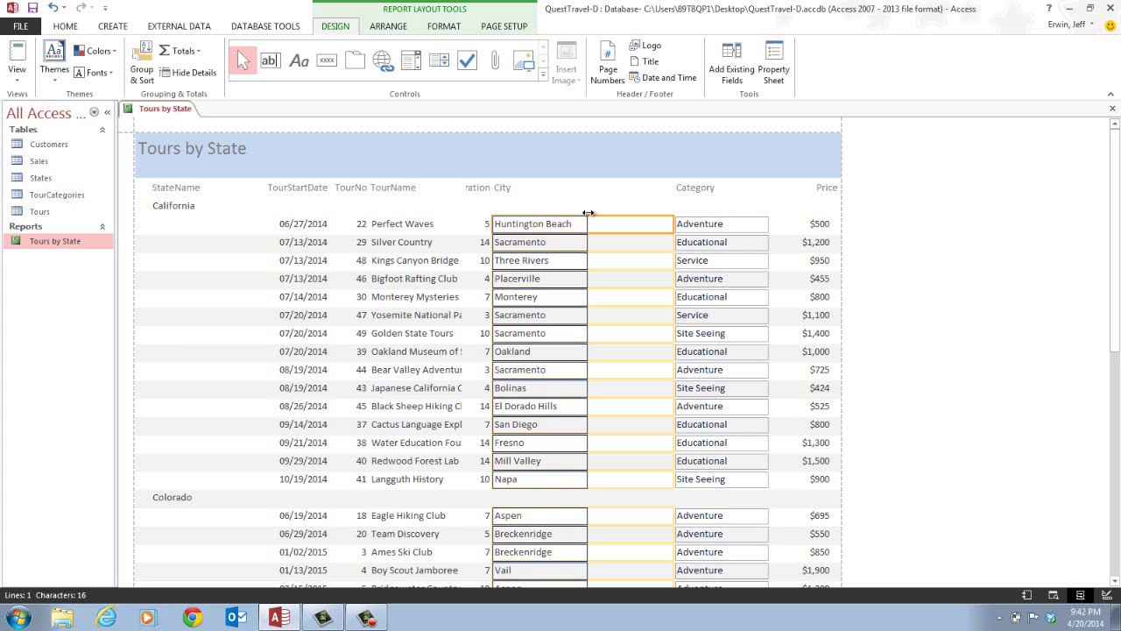
drag(588, 213, 588, 213)
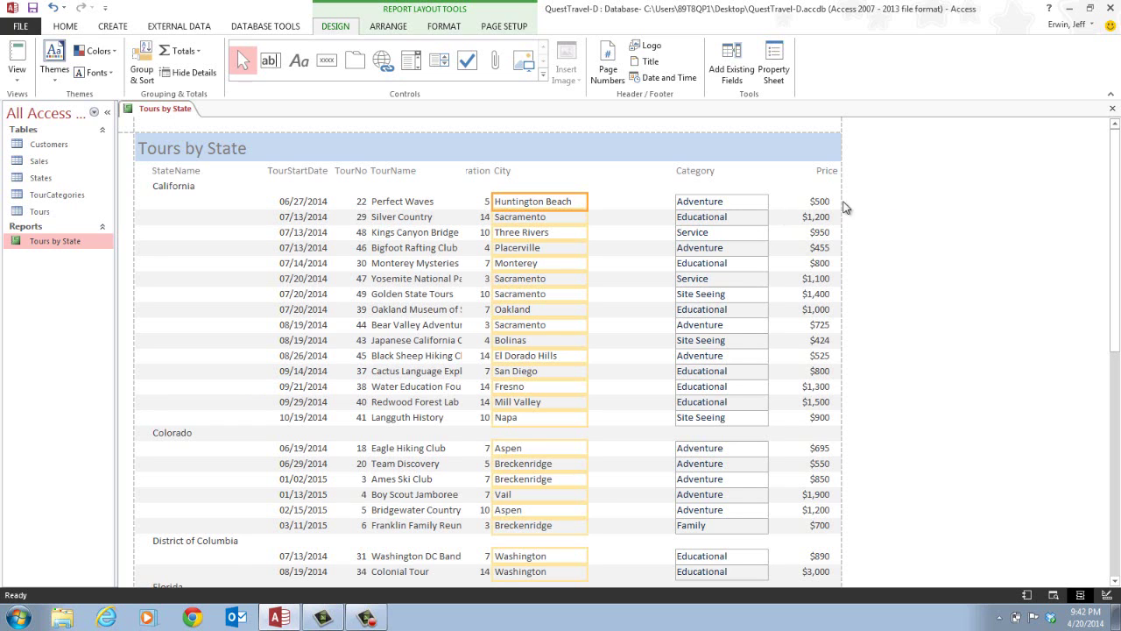
Step: Move the Price values and their heading into the space between the City and Category columns
click(814, 201)
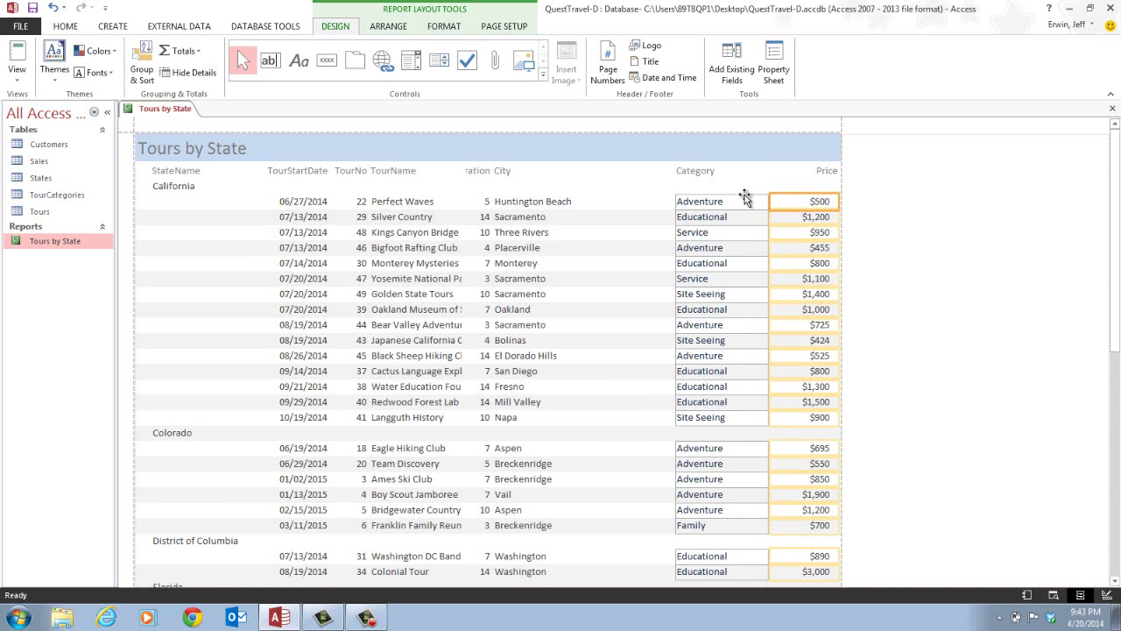
drag(622, 202, 621, 202)
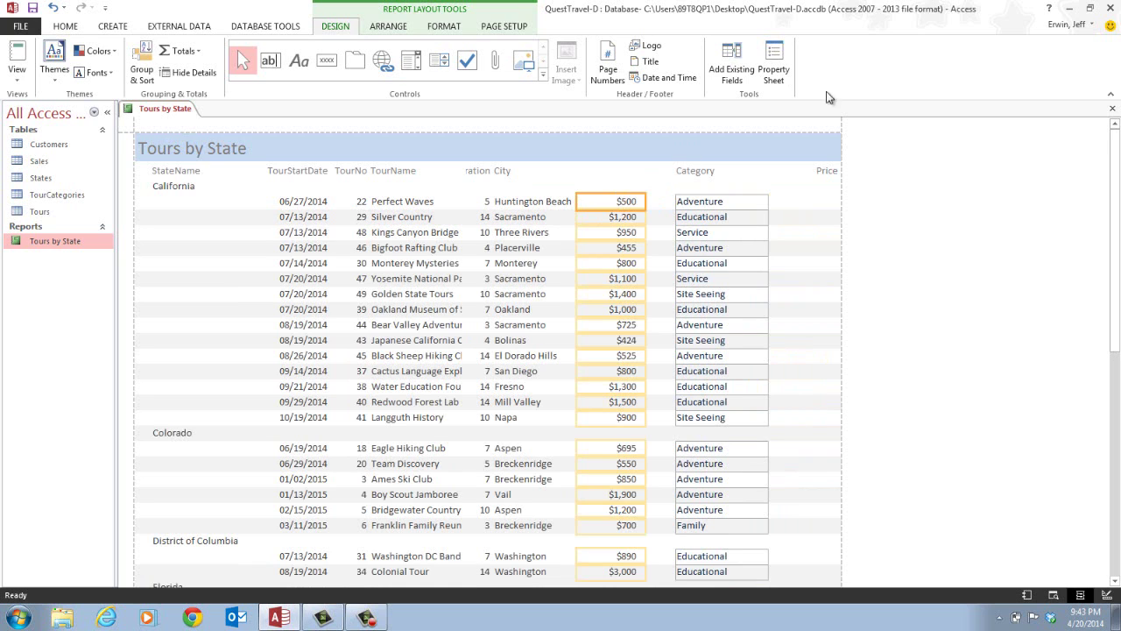
click(824, 170)
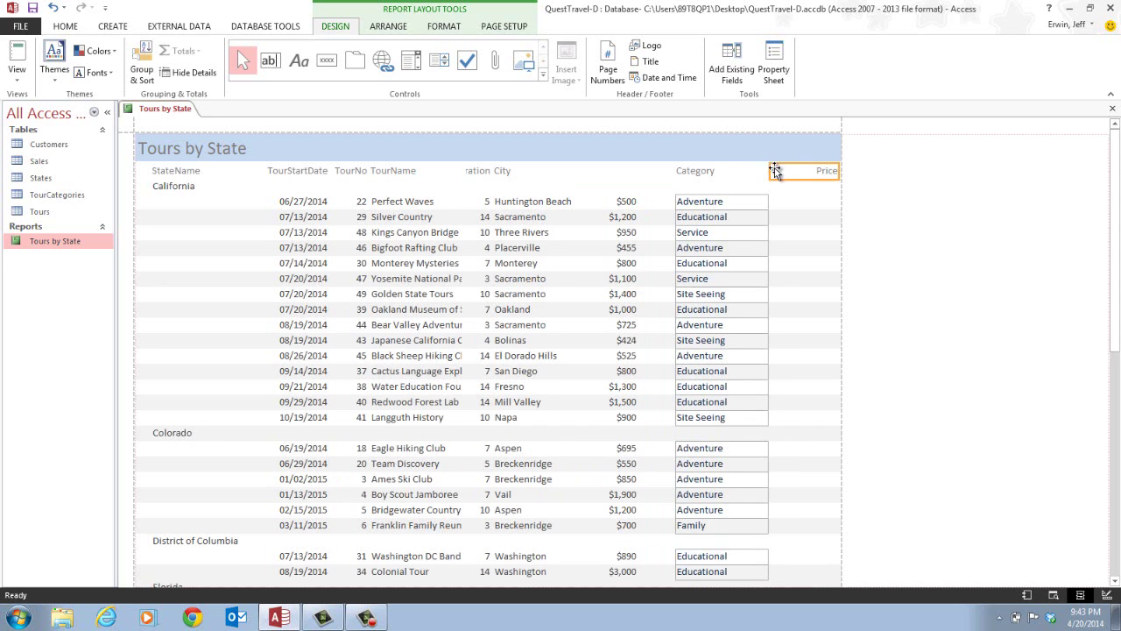
drag(631, 173, 631, 169)
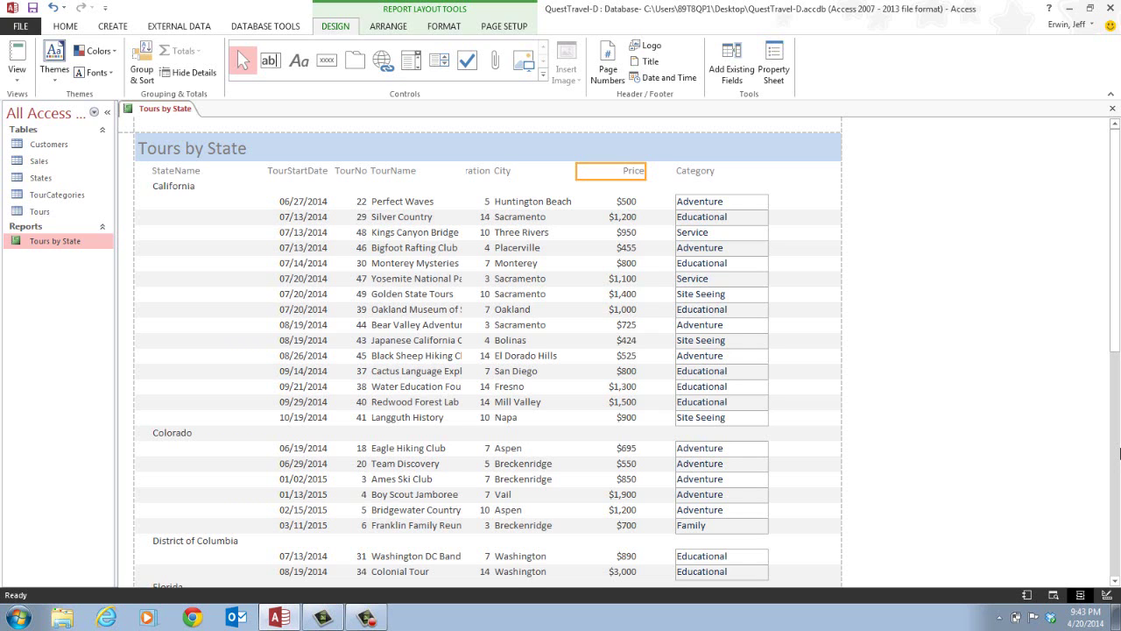
Step: Center the TourNo values within their column
click(353, 202)
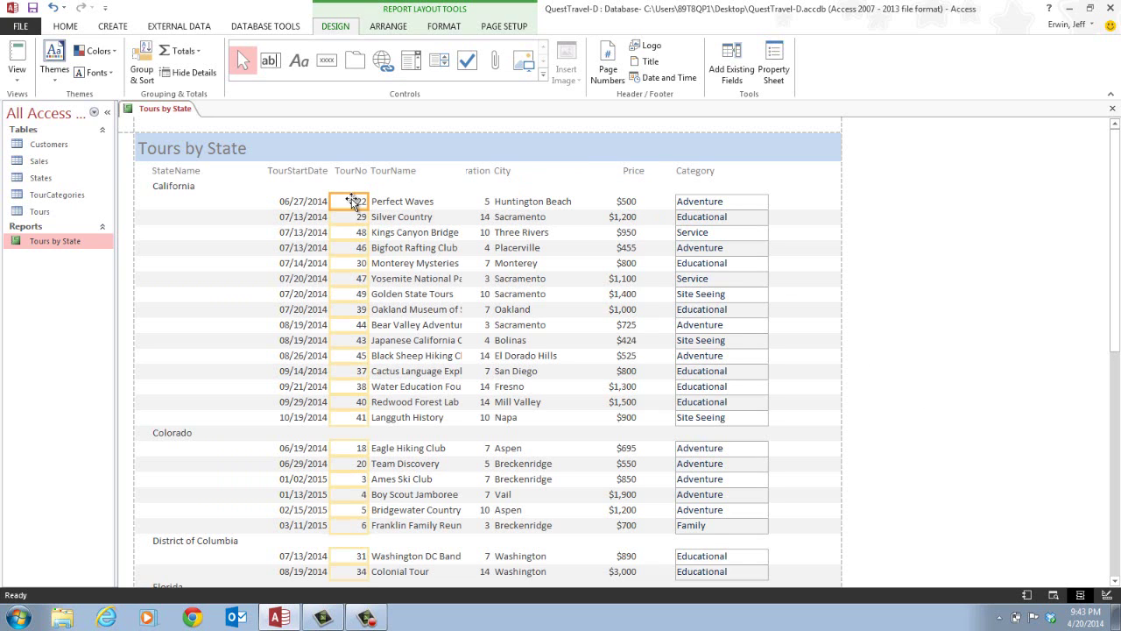
click(68, 26)
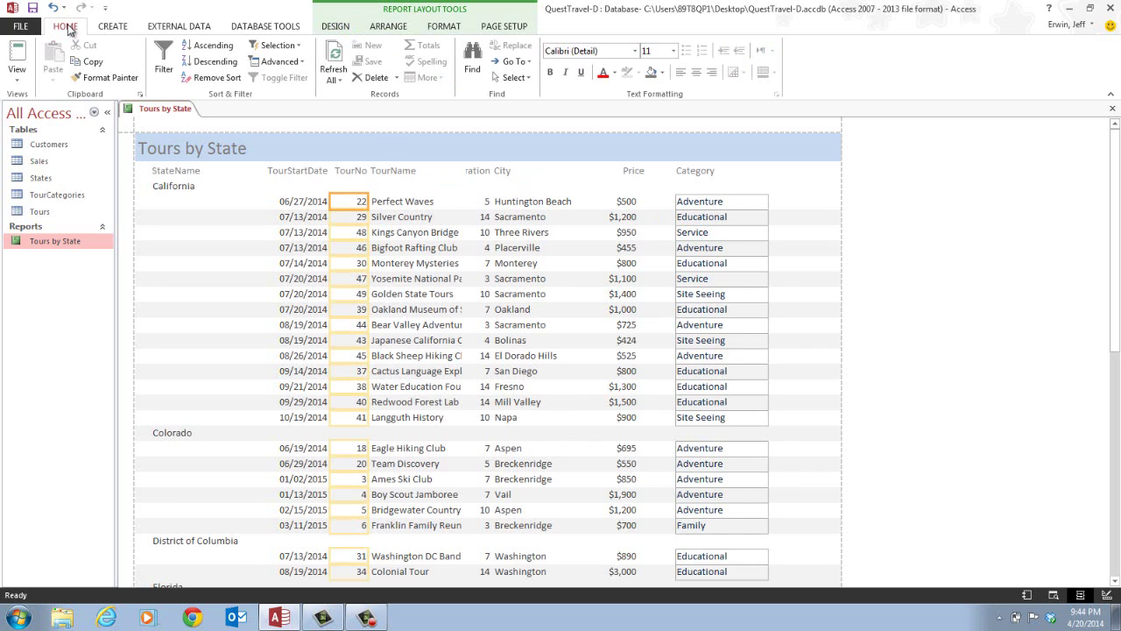
click(696, 73)
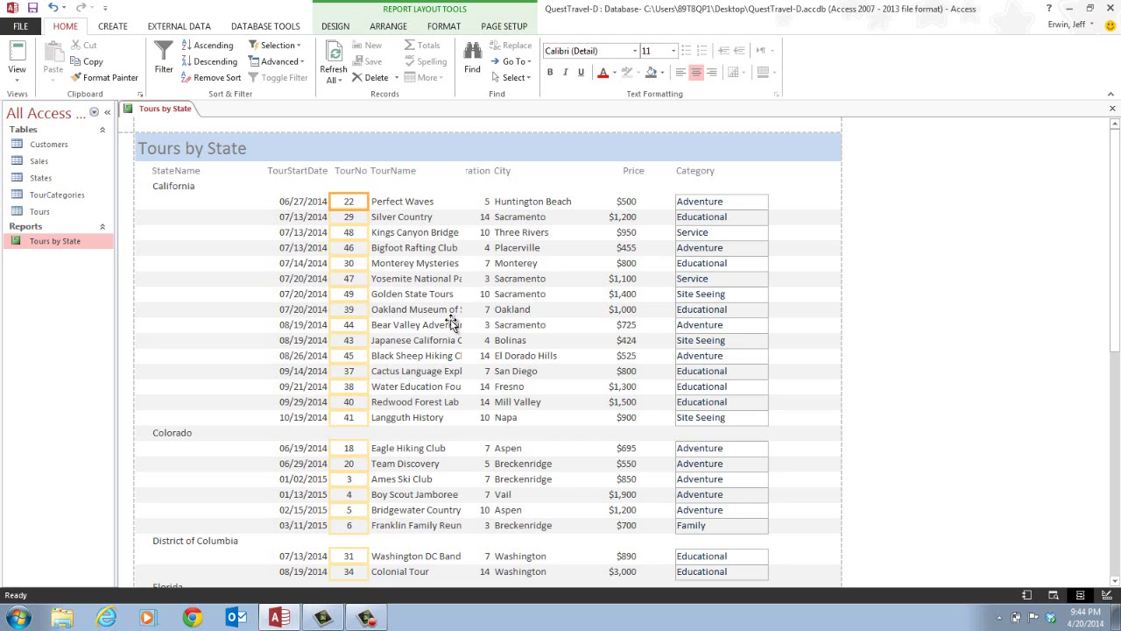
Step: Widen the TourName values slightly to the right without overlapping the Duration values
click(430, 202)
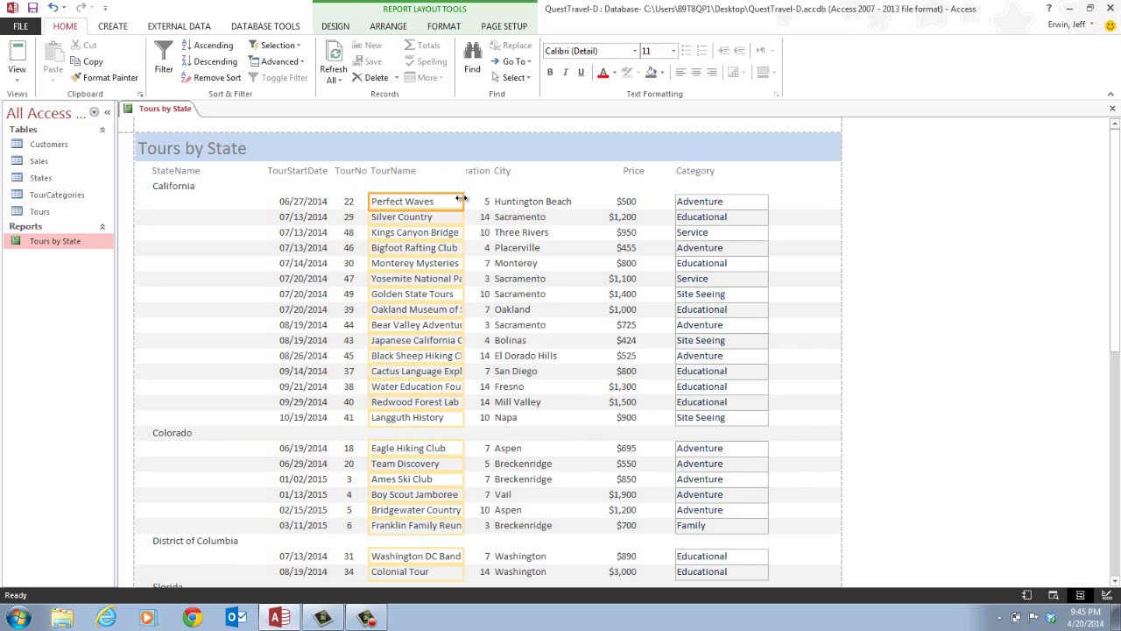
drag(460, 200, 478, 200)
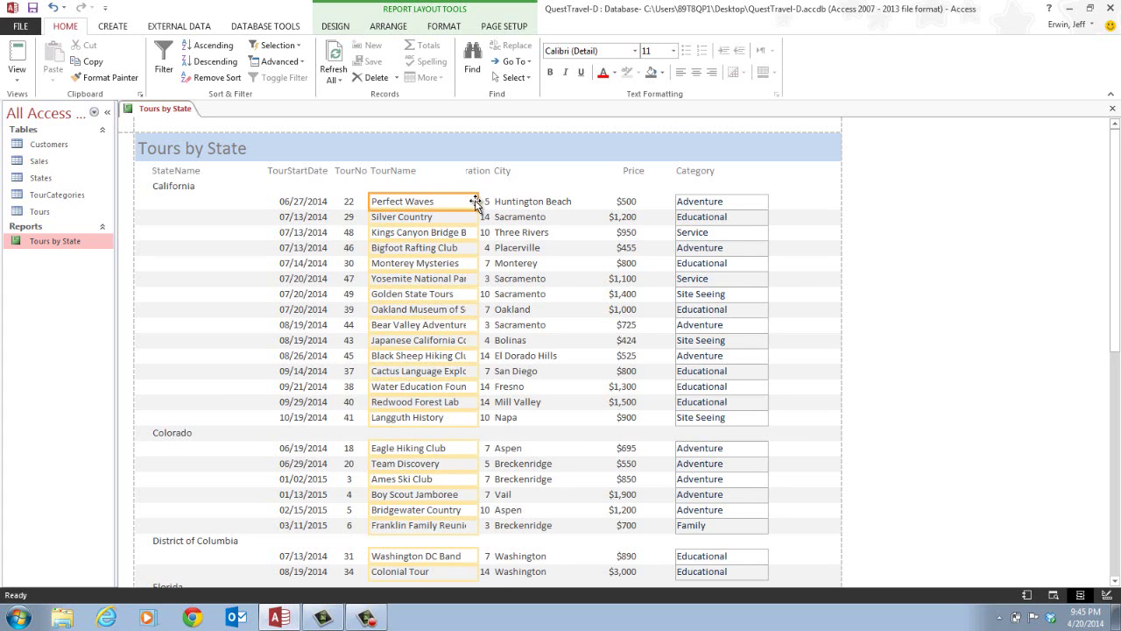
drag(478, 200, 490, 201)
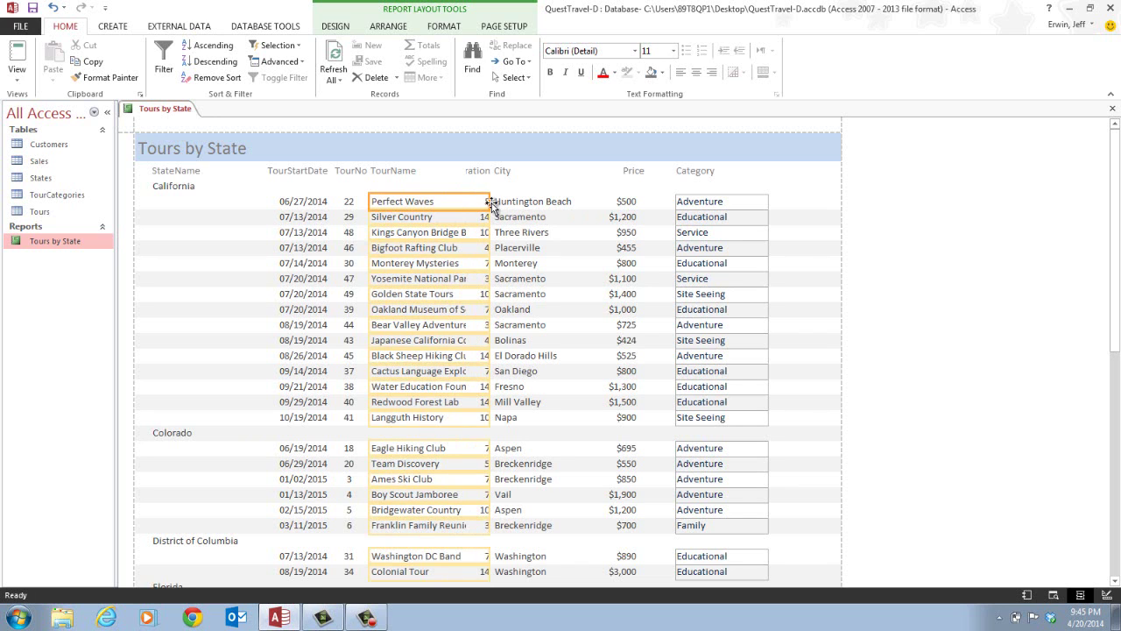
drag(481, 201, 472, 202)
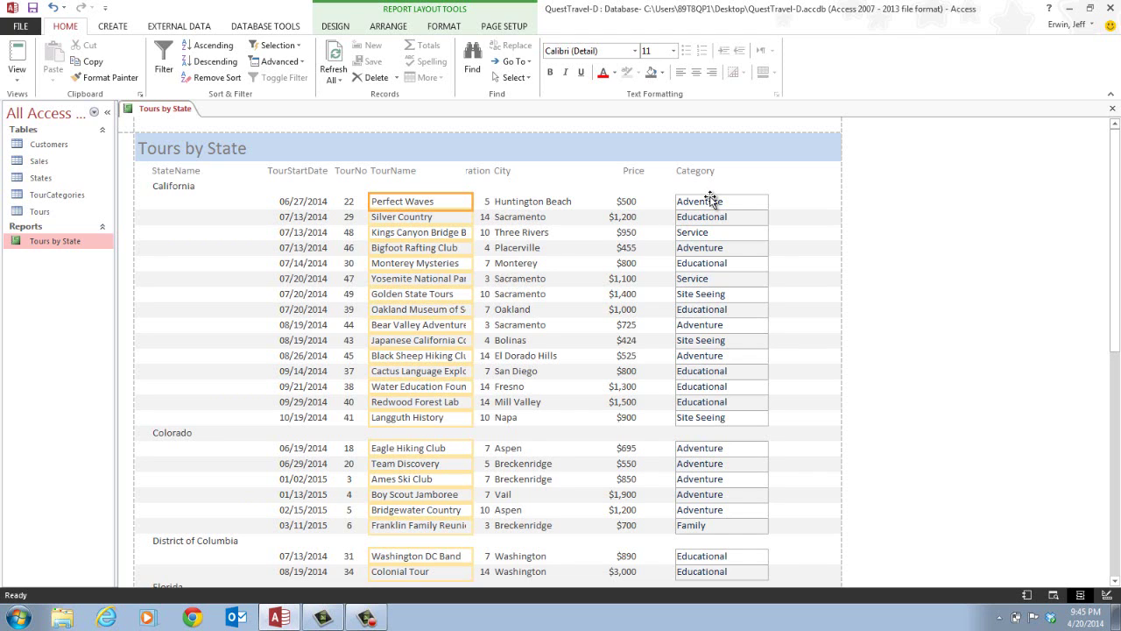
Step: Extend the left edge of the TourStartDate heading toward the StateName heading
click(268, 173)
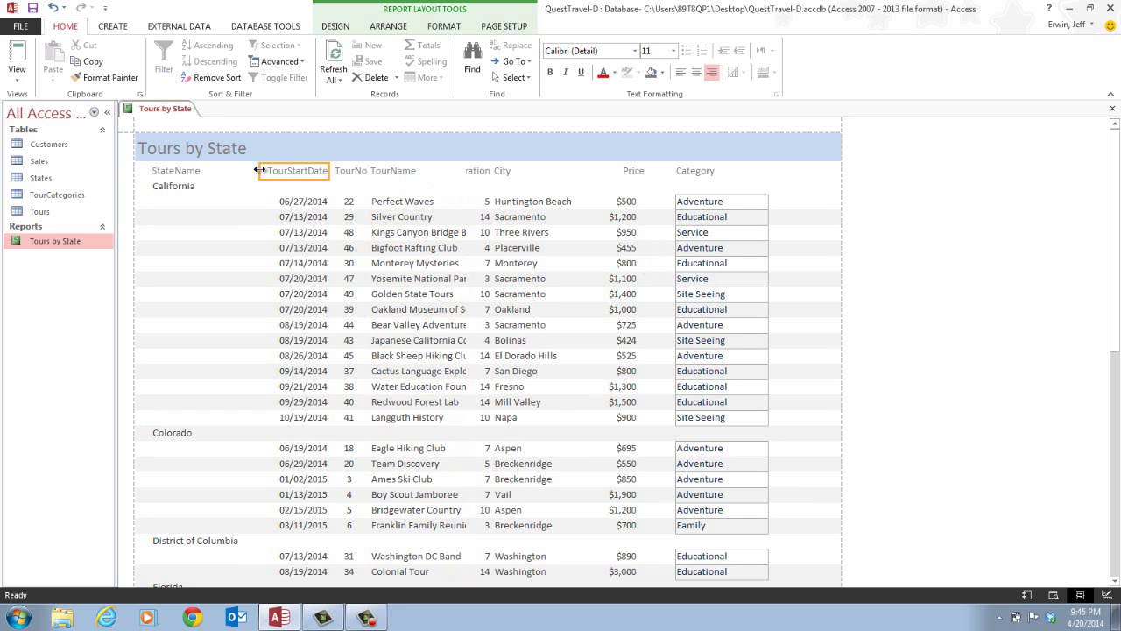
drag(259, 170, 243, 170)
click(216, 170)
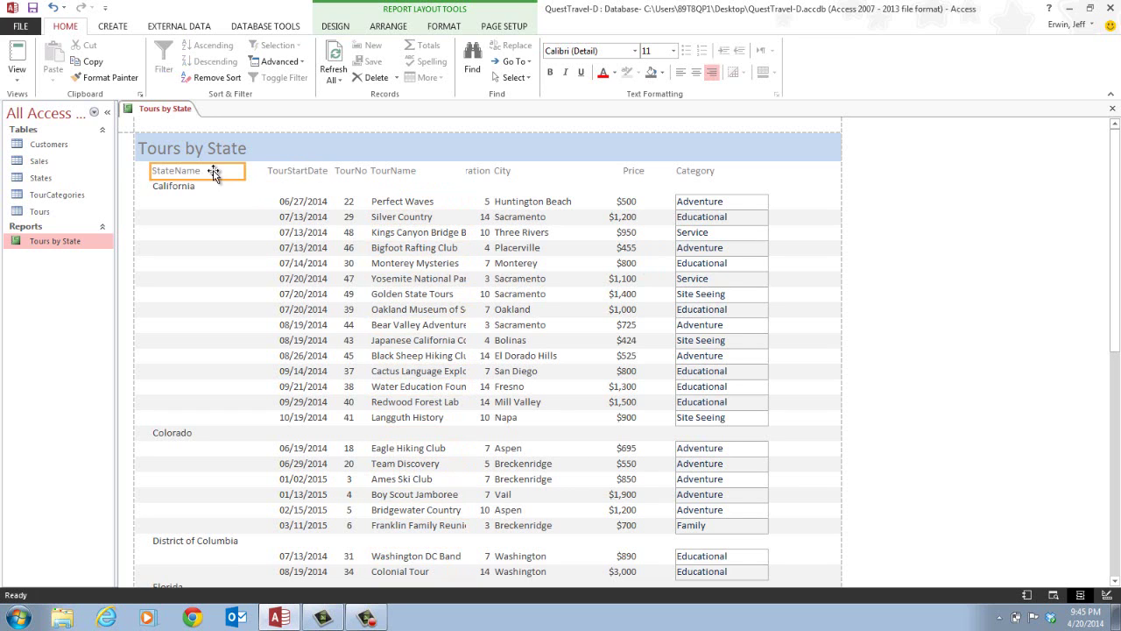
click(210, 188)
click(214, 235)
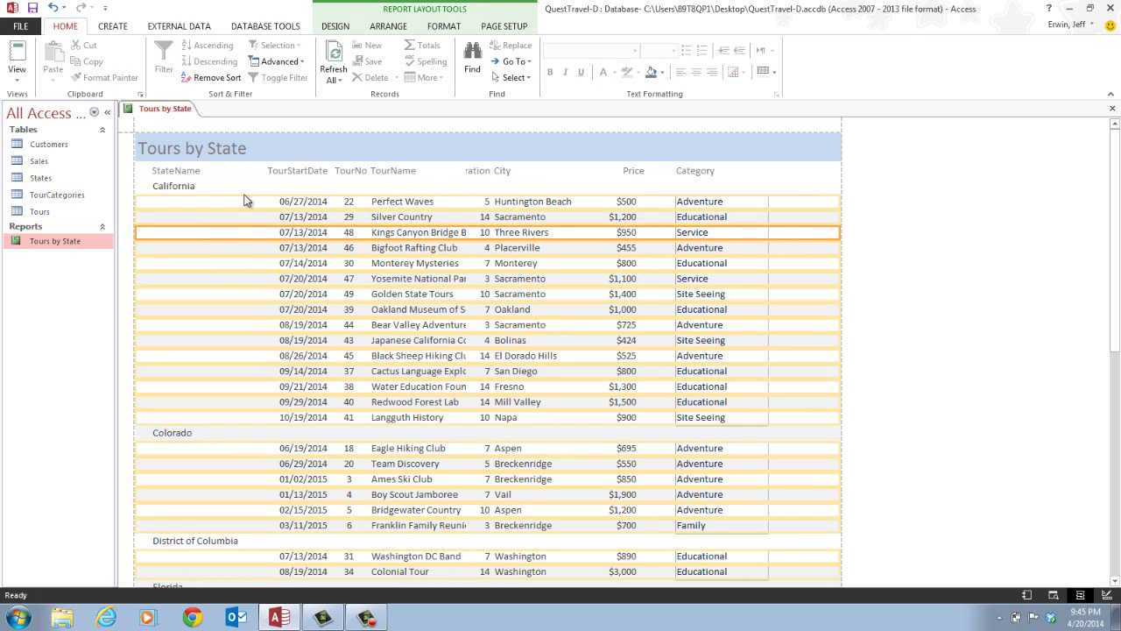
click(263, 171)
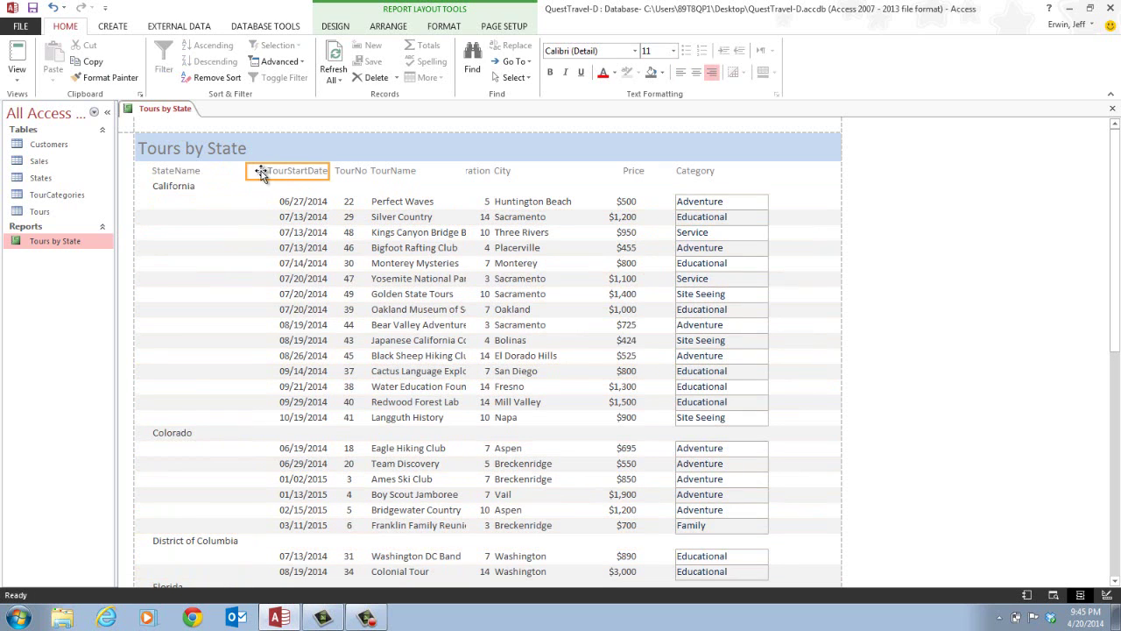
Step: Shift the TourStartDate values left by resizing both edges, and shorten the heading's right edge to match
click(287, 207)
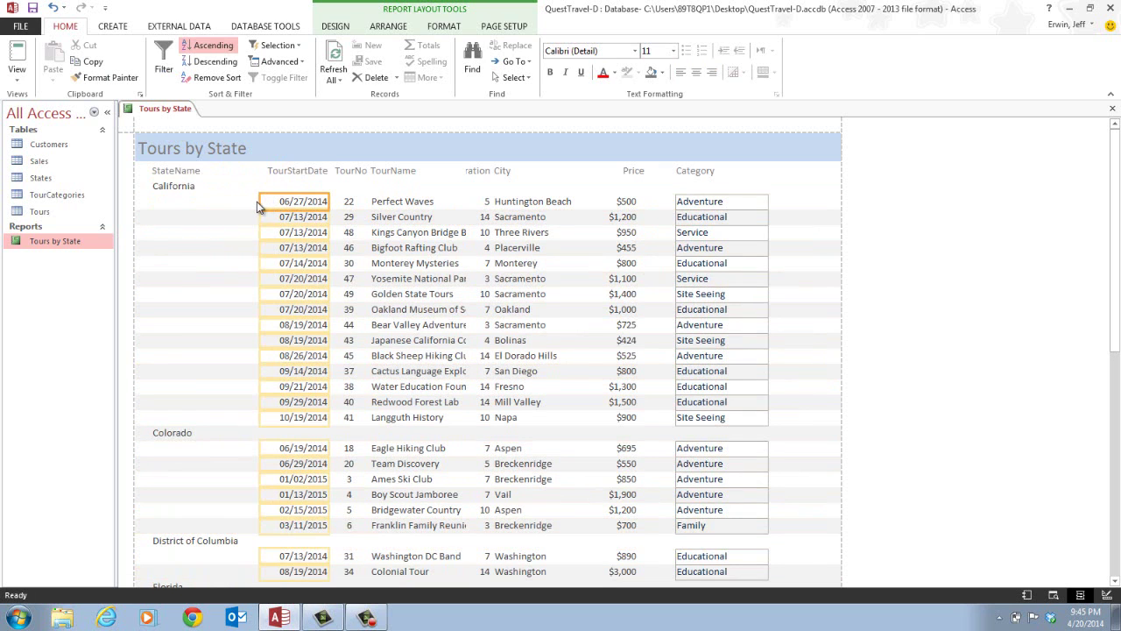
drag(259, 202, 242, 204)
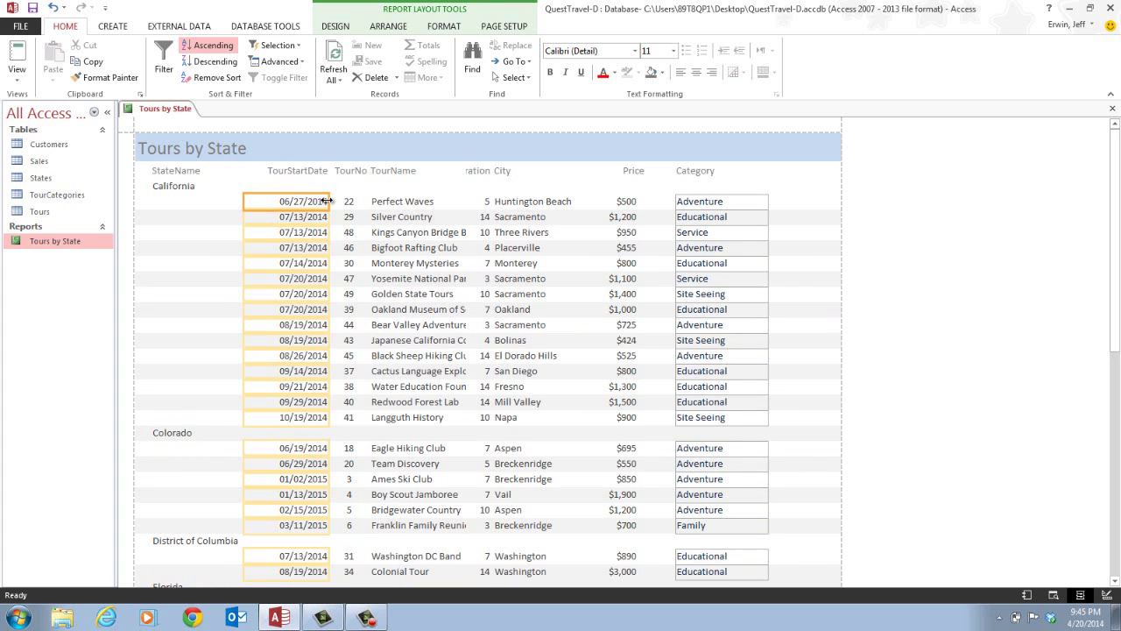
drag(327, 201, 304, 201)
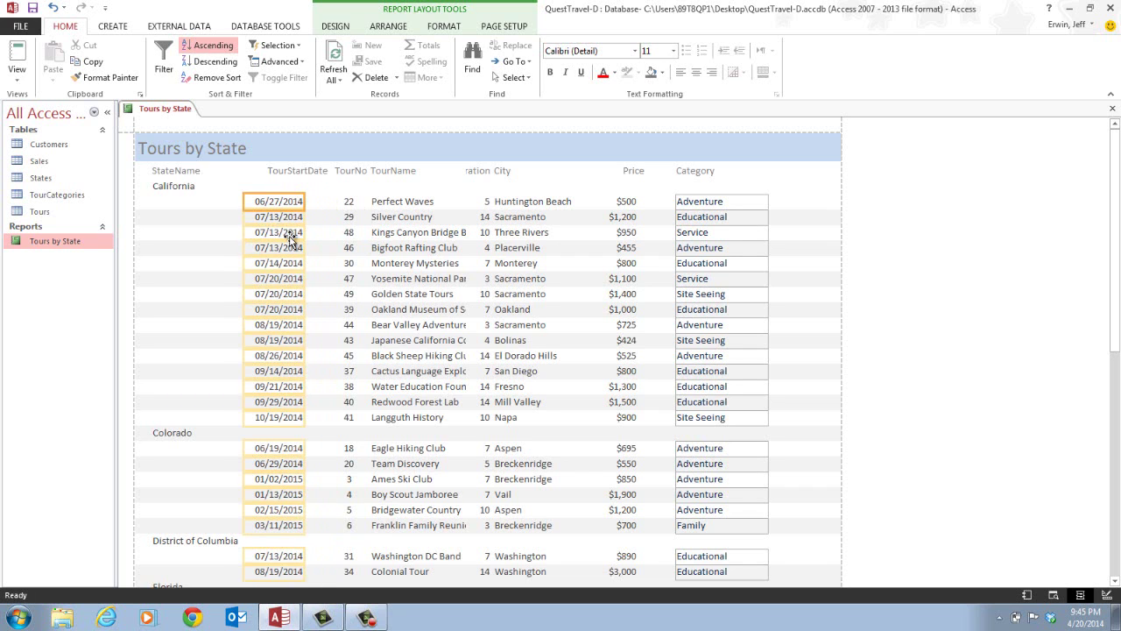
click(290, 173)
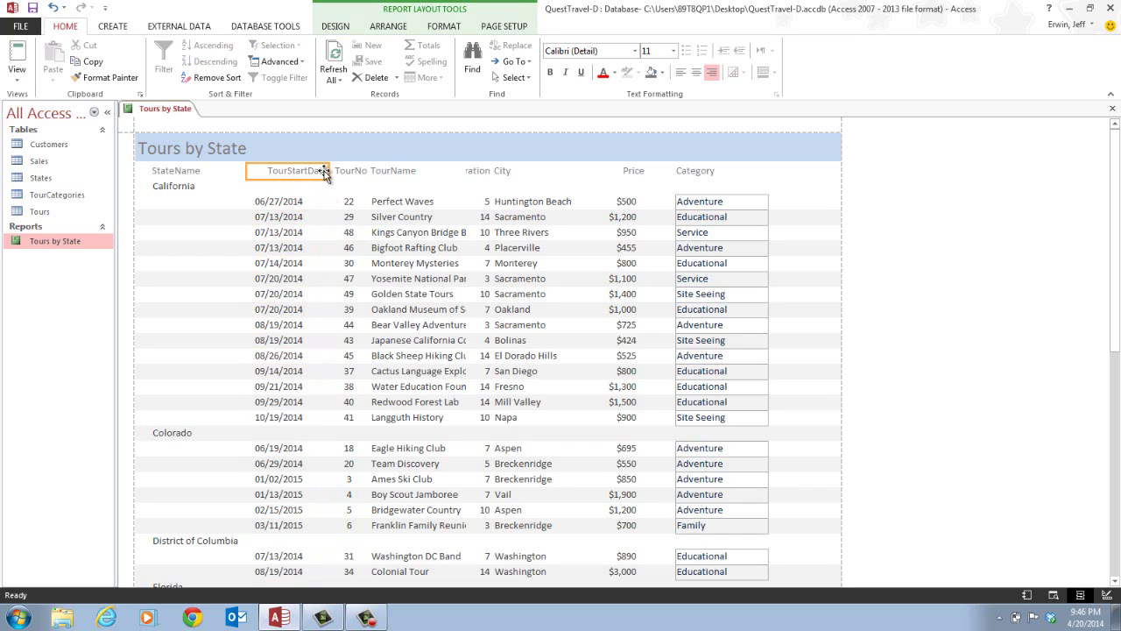
click(325, 169)
drag(309, 172, 310, 172)
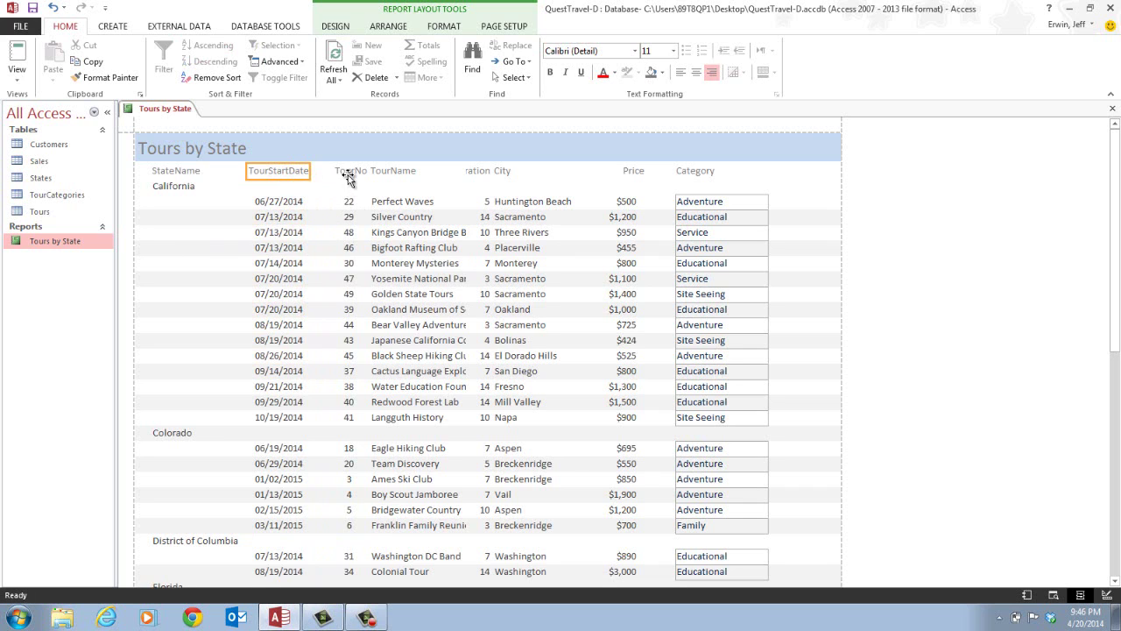
Step: Resize the TourNo values and heading so they sit directly beside the TourStartDate column
click(349, 202)
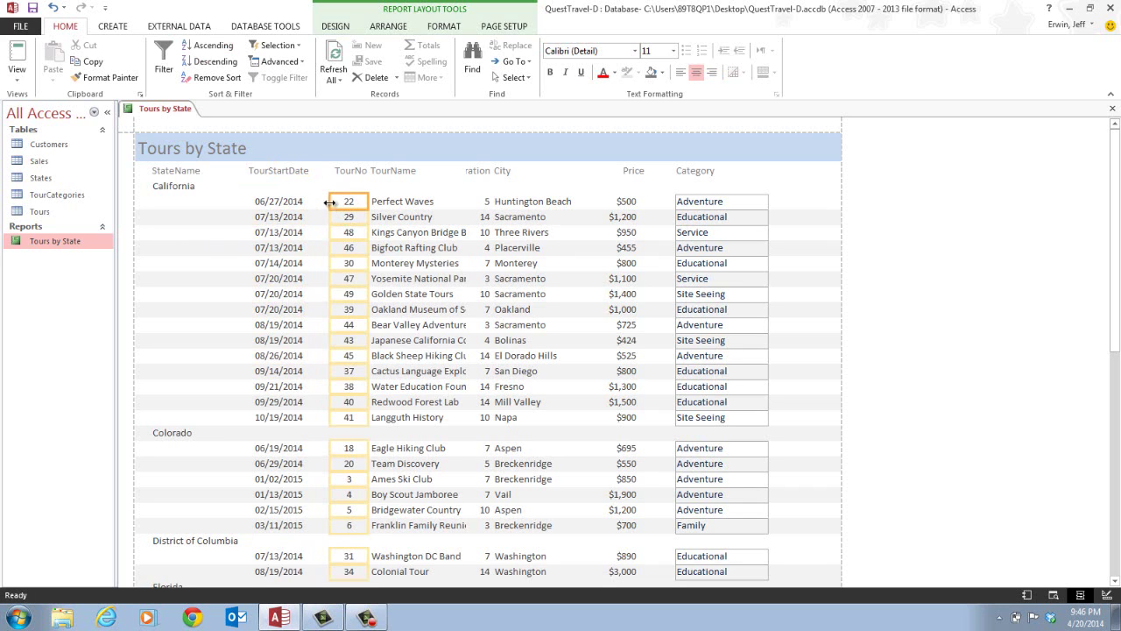
mouse_move(329, 200)
mouse_down()
mouse_move(311, 202)
mouse_move(366, 201)
mouse_move(344, 200)
mouse_up()
click(351, 172)
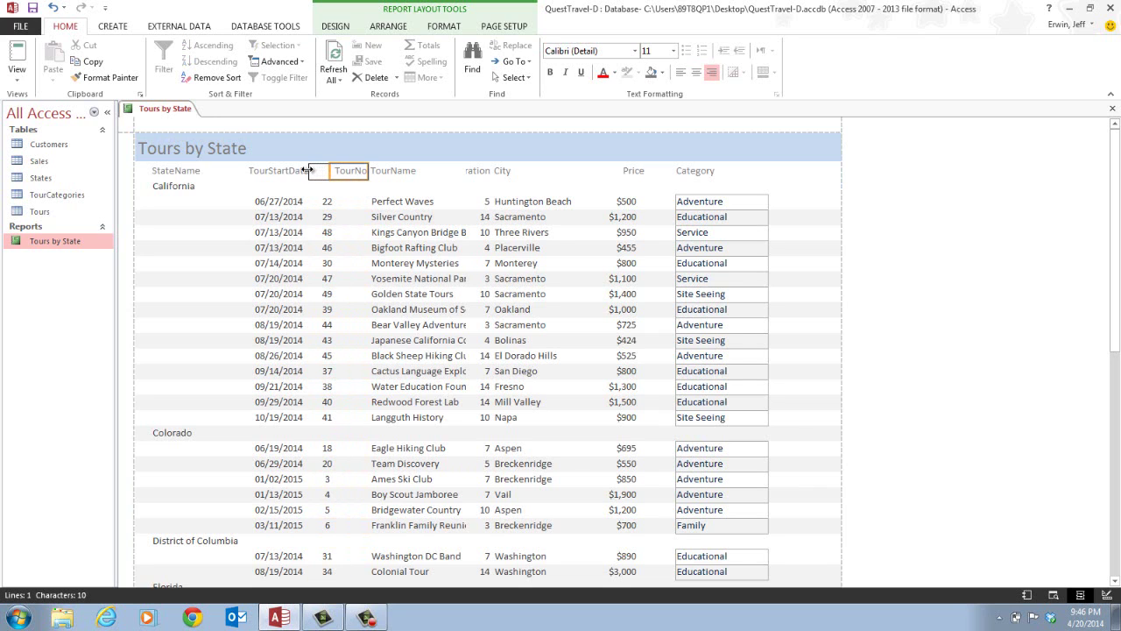
drag(310, 170, 310, 170)
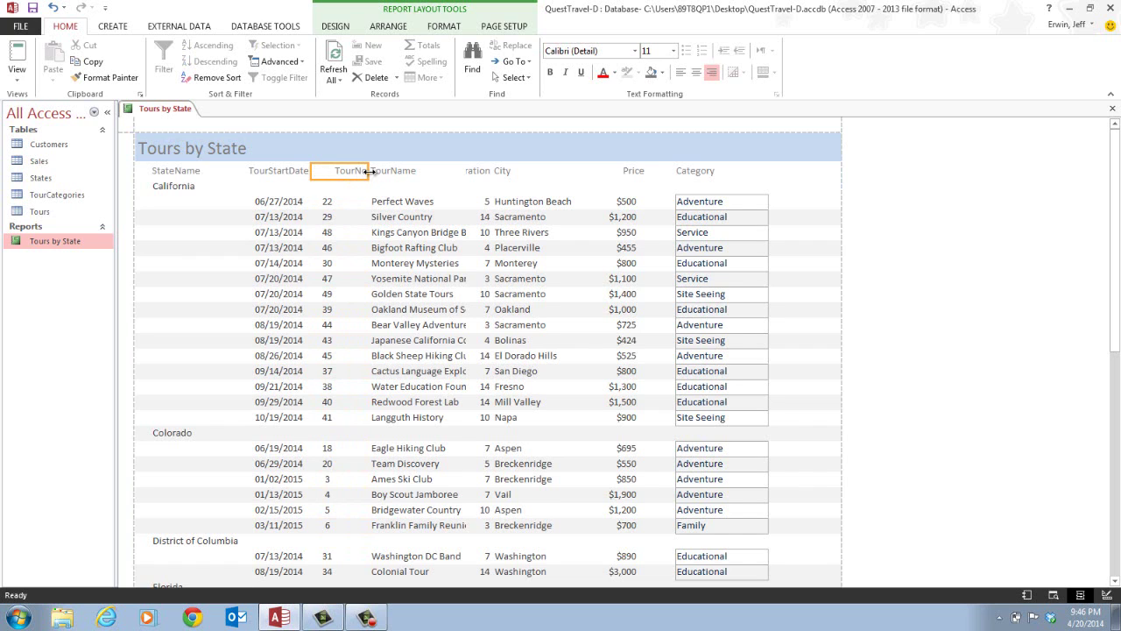
drag(368, 170, 349, 170)
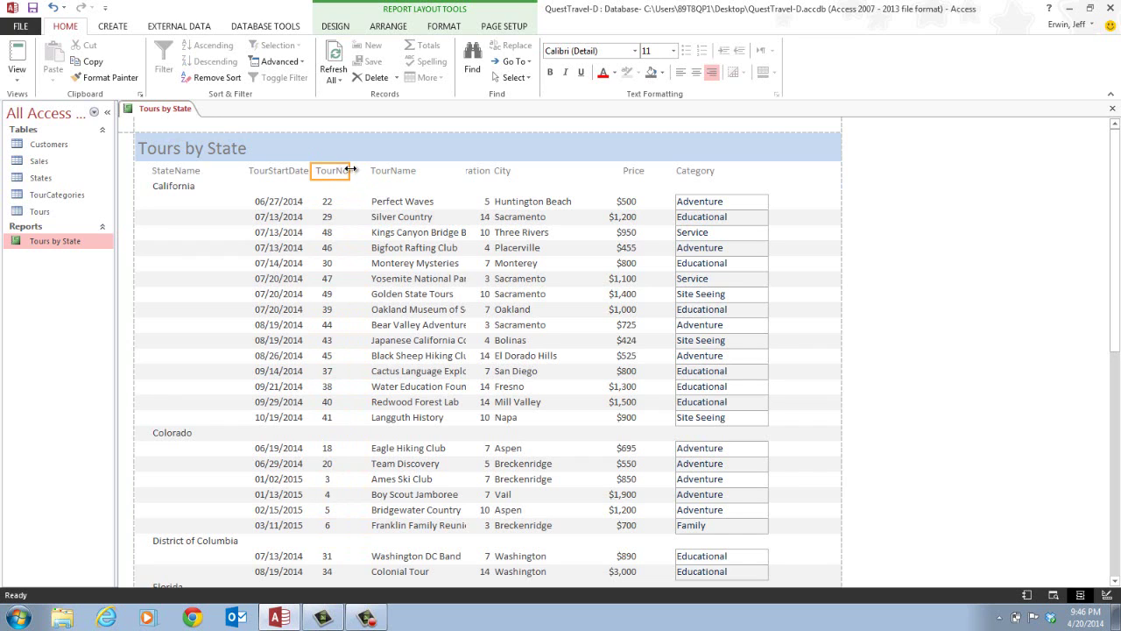
Step: Extend the TourName values left to the TourNo values, trim their right edge slightly, and stretch the TourName heading left to the TourNo heading
click(391, 204)
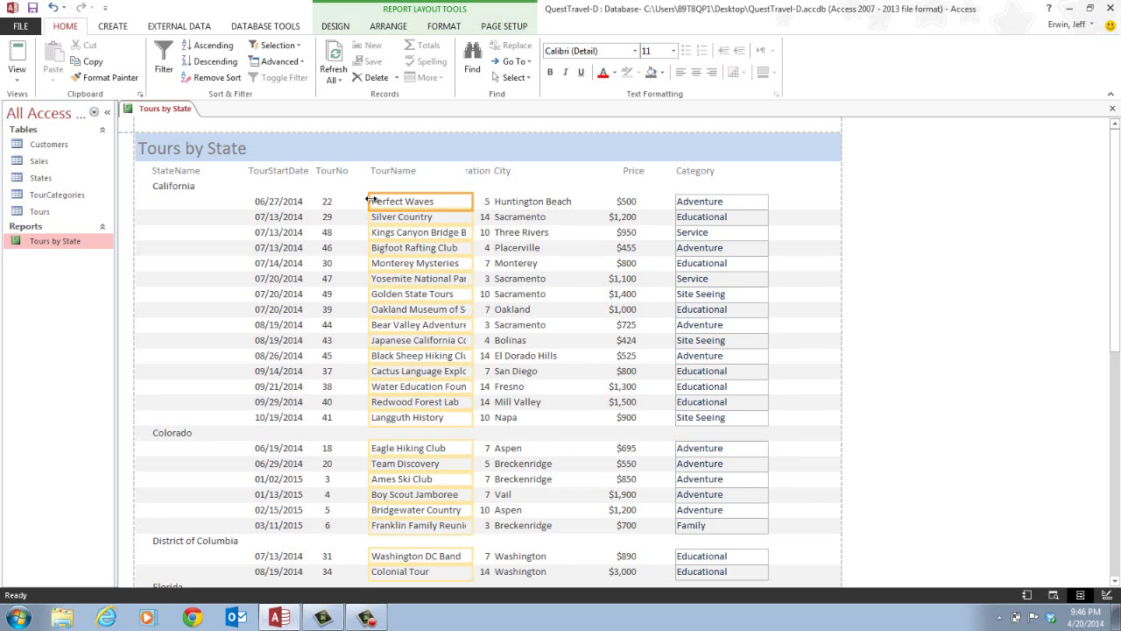
drag(368, 199, 342, 197)
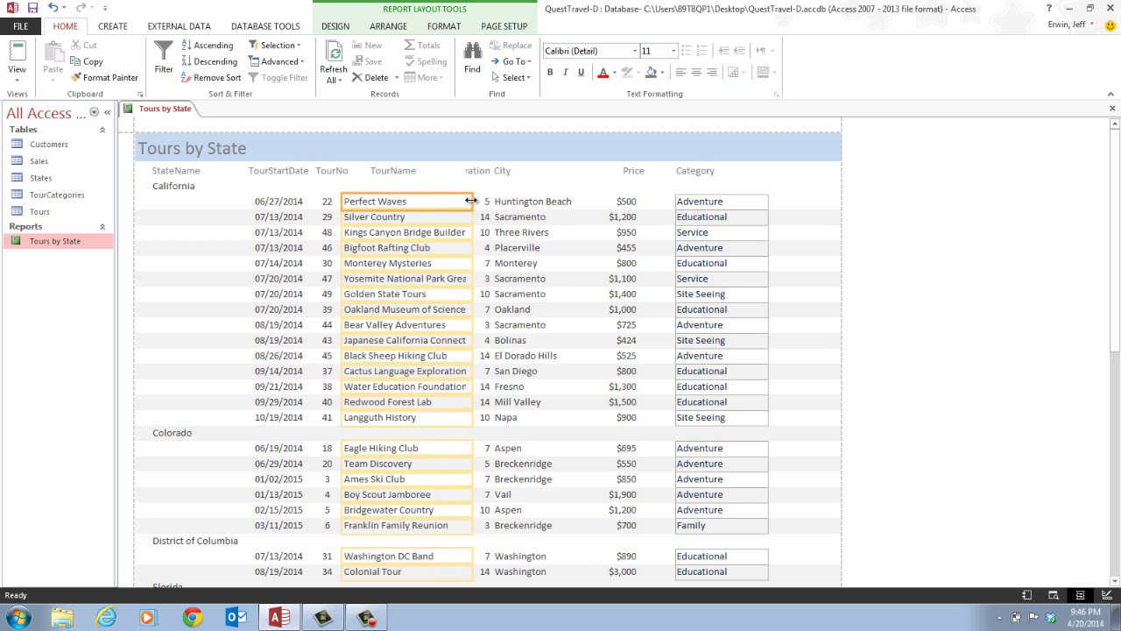
drag(471, 200, 462, 201)
click(401, 170)
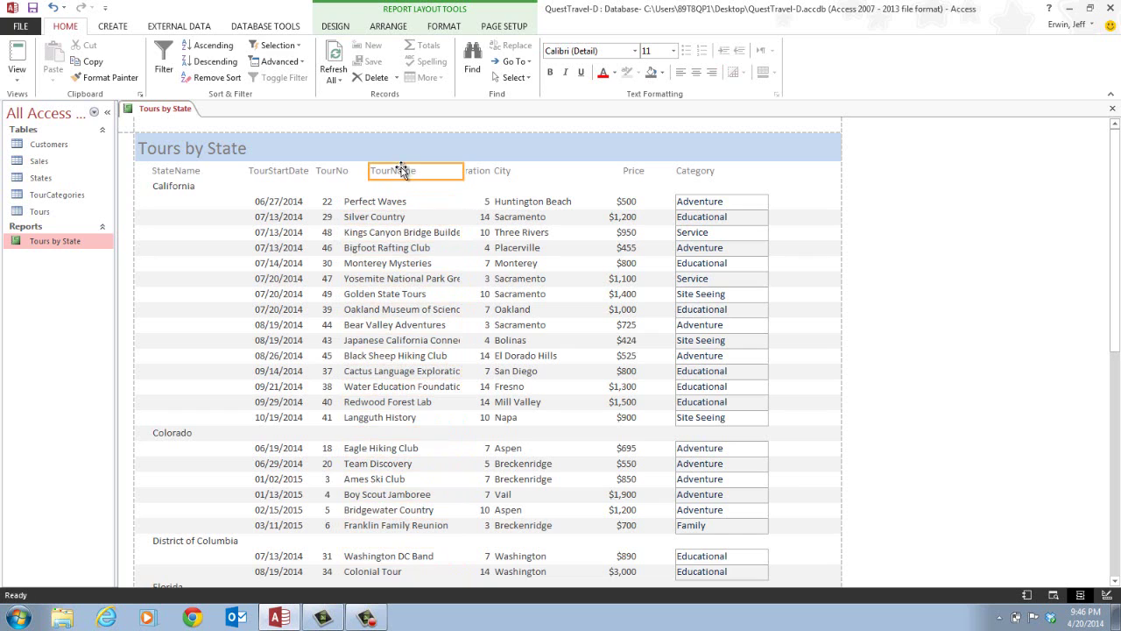
drag(365, 170, 349, 170)
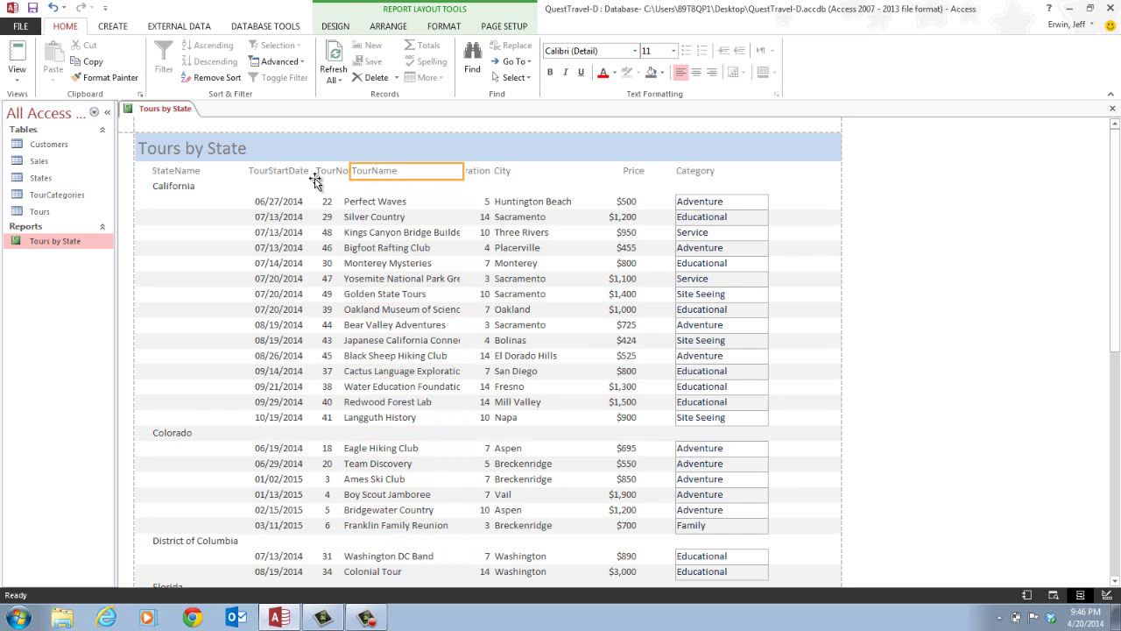
click(325, 170)
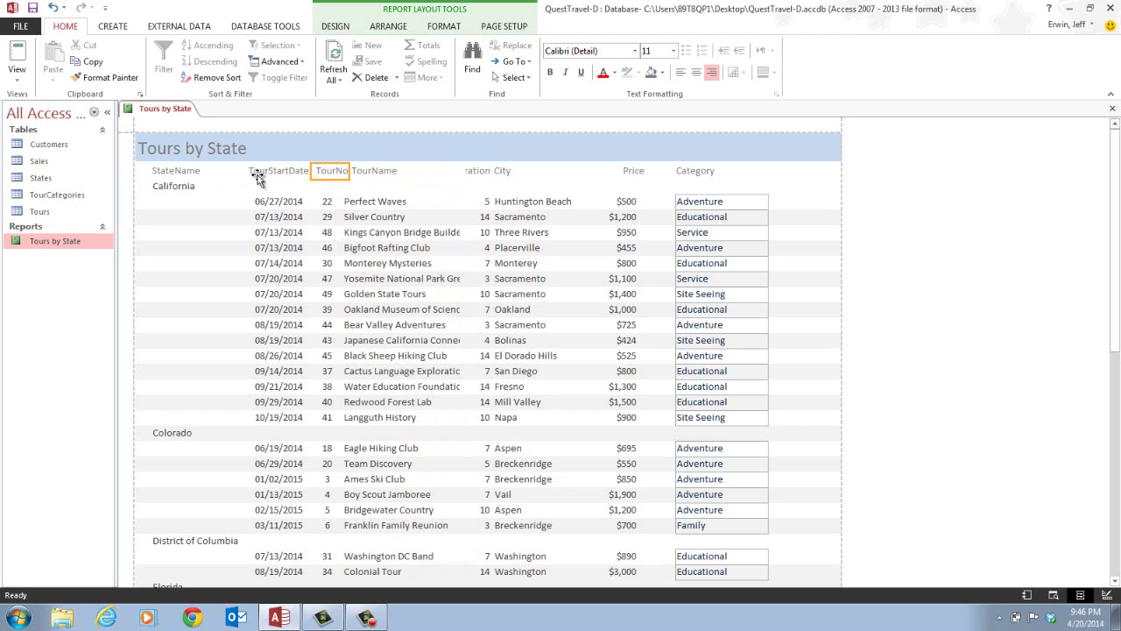
Step: Widen the TourName values to the right up to the Duration numbers so longer tour names fit
click(375, 295)
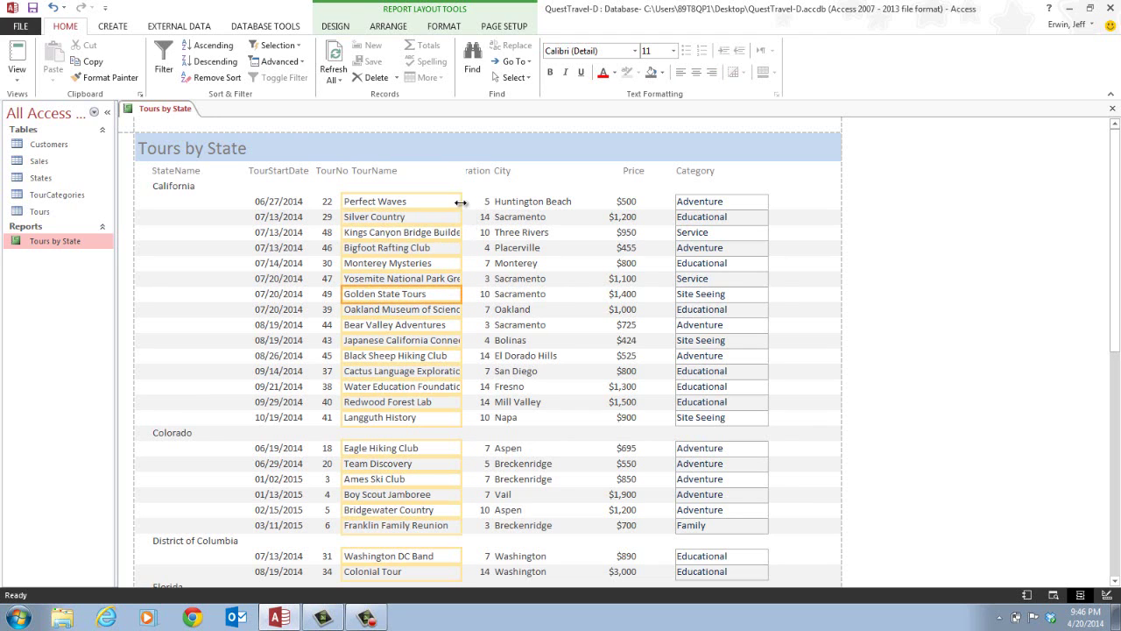
drag(461, 203, 476, 202)
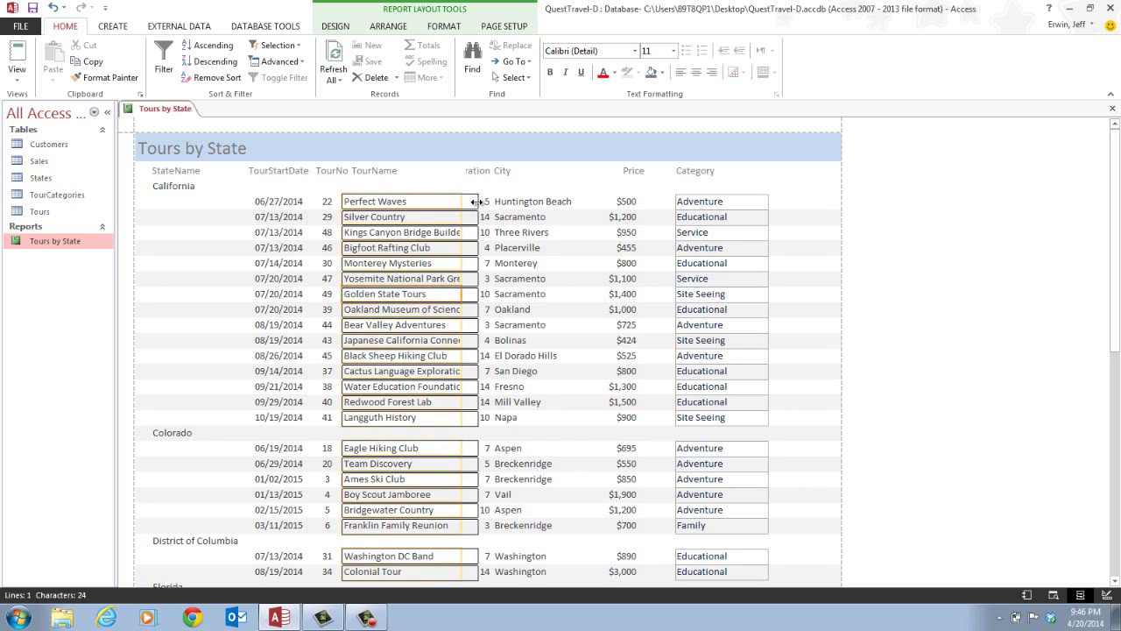
drag(476, 203, 479, 202)
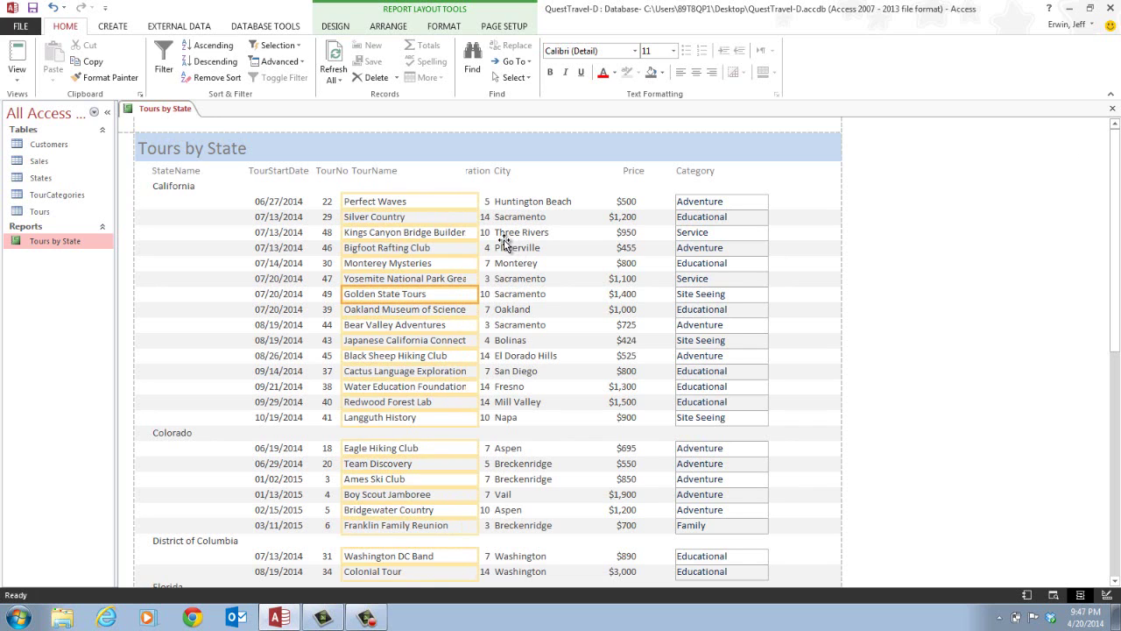
Step: Shift the TourStartDate values left by resizing both edges, keeping the dates readable, and move the TourNo values left beside them
click(276, 206)
drag(244, 201, 238, 201)
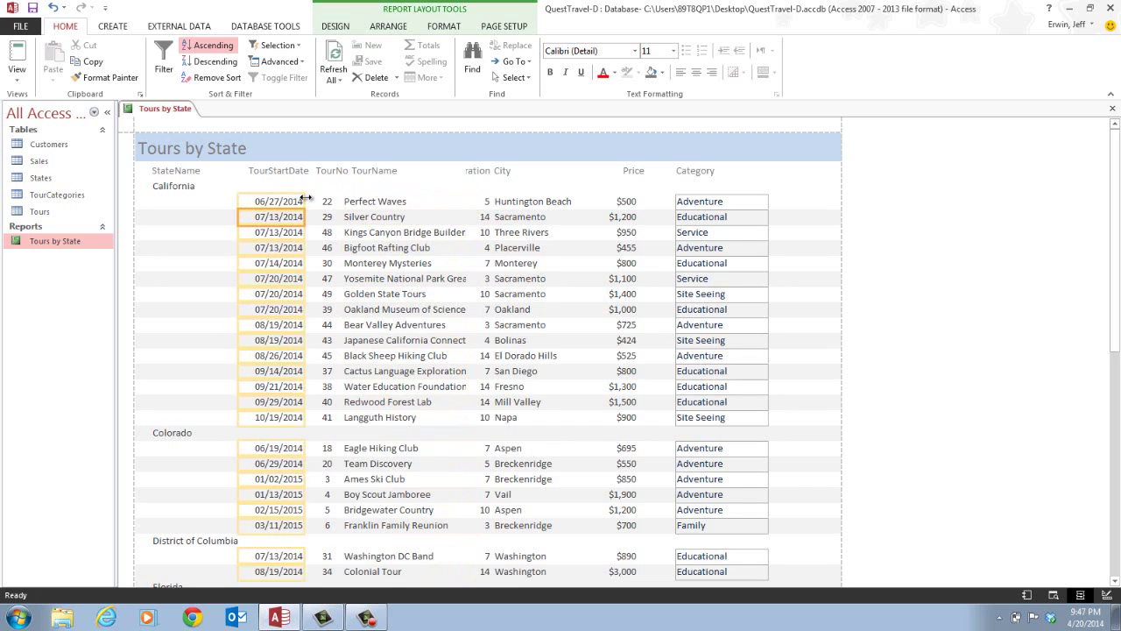
drag(306, 198, 291, 202)
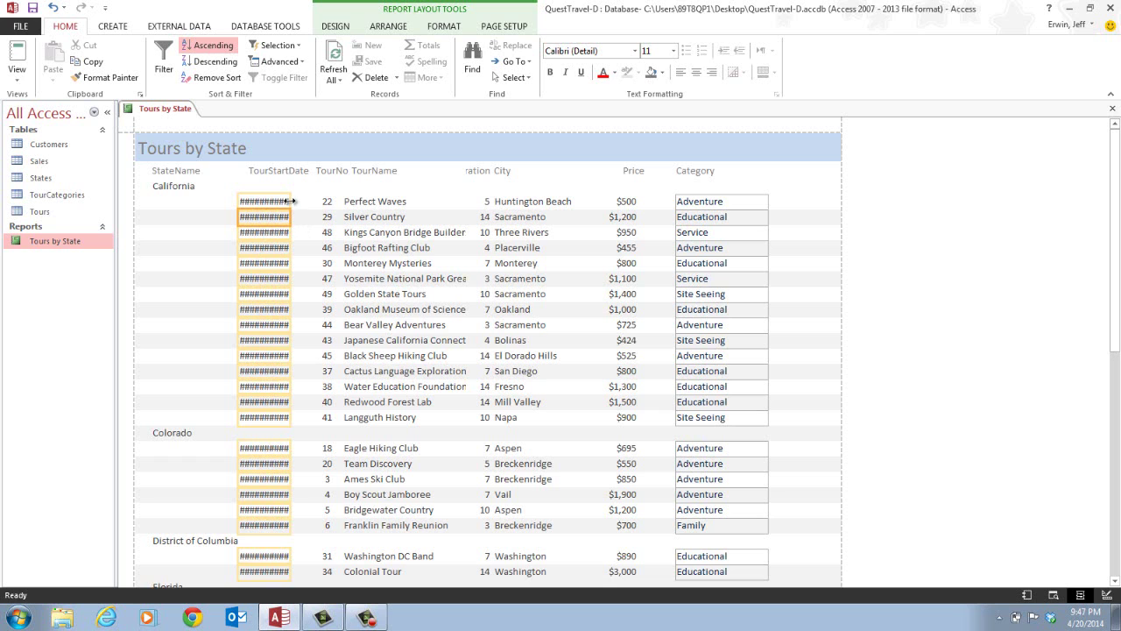
drag(290, 201, 330, 201)
click(324, 202)
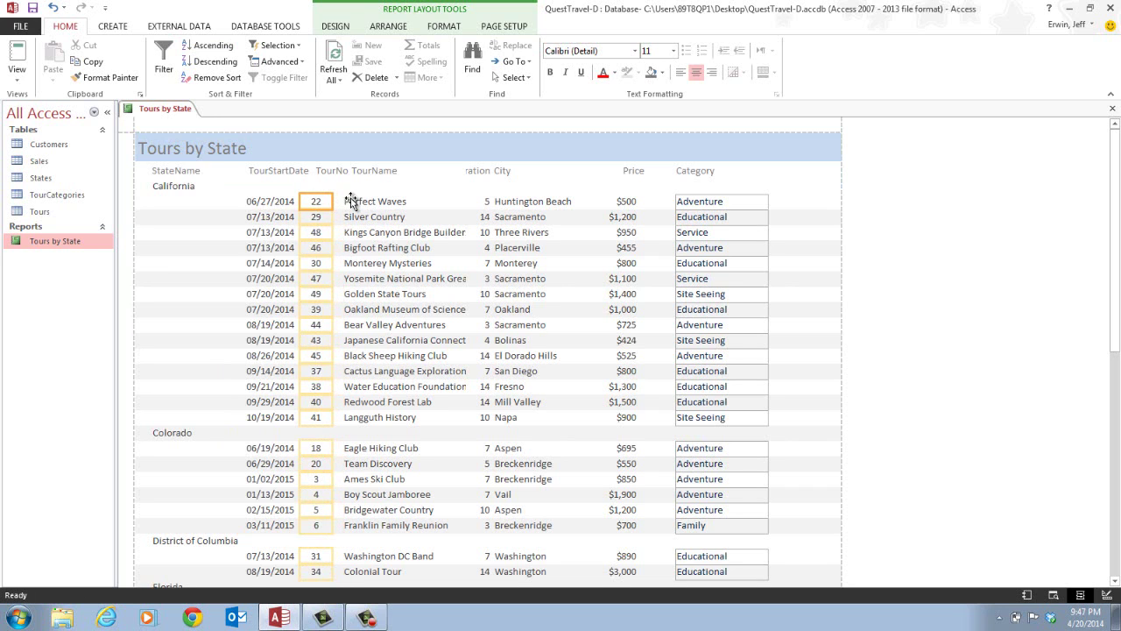
Step: Extend the left edge of the TourName values until it sits beside the TourNo values
click(351, 201)
drag(340, 201, 334, 201)
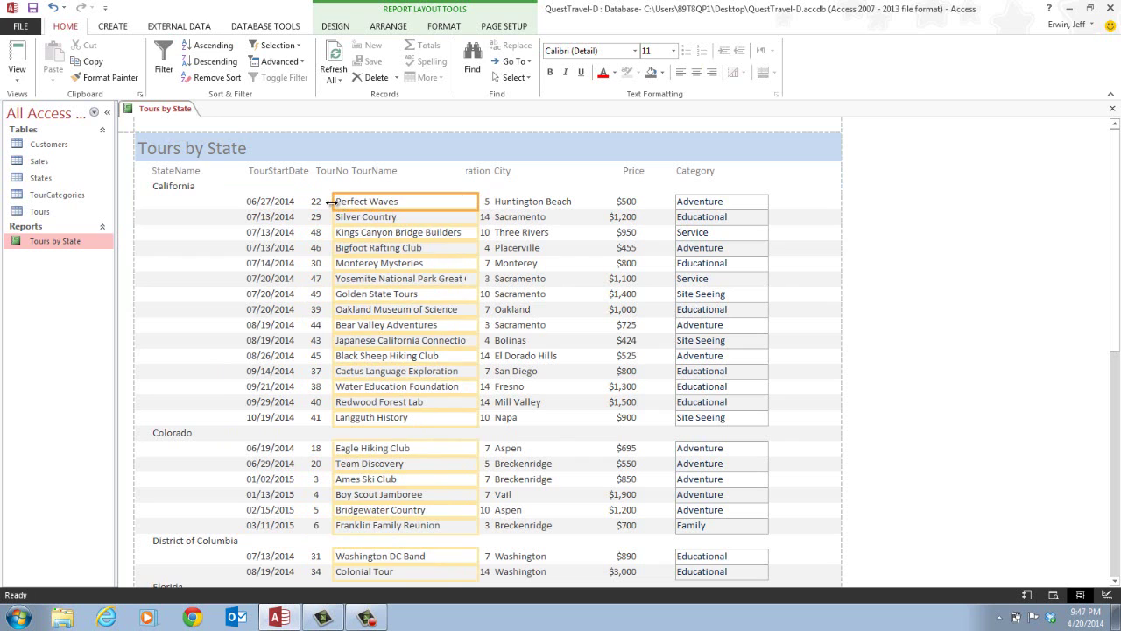
drag(329, 202, 327, 201)
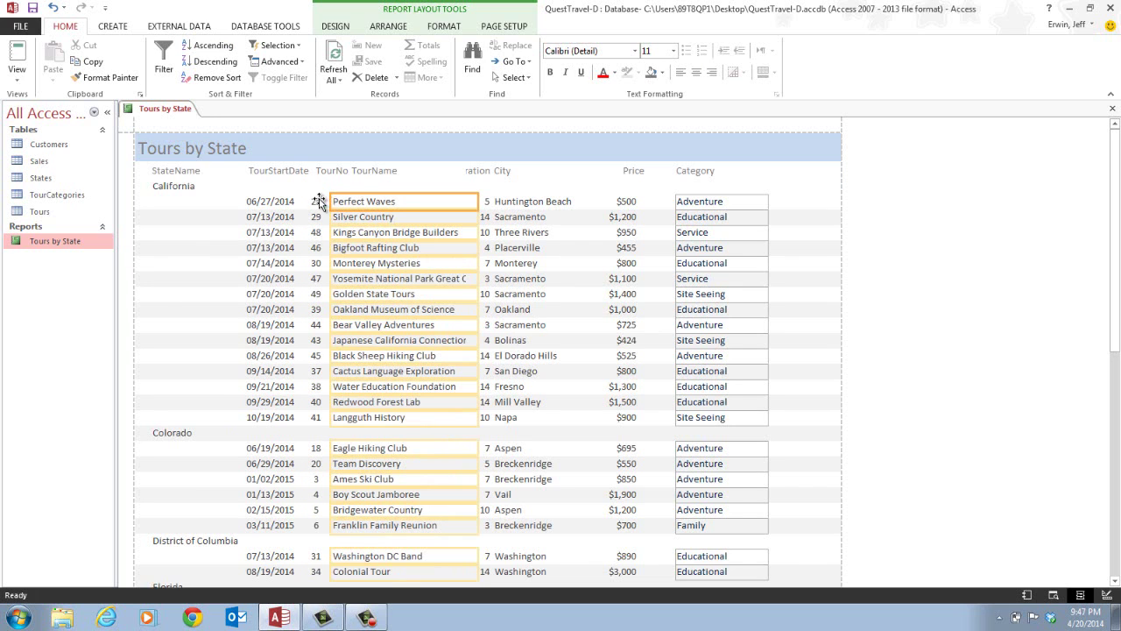
Step: Shift the TourStartDate values further left toward the StateName column by resizing both edges
click(270, 172)
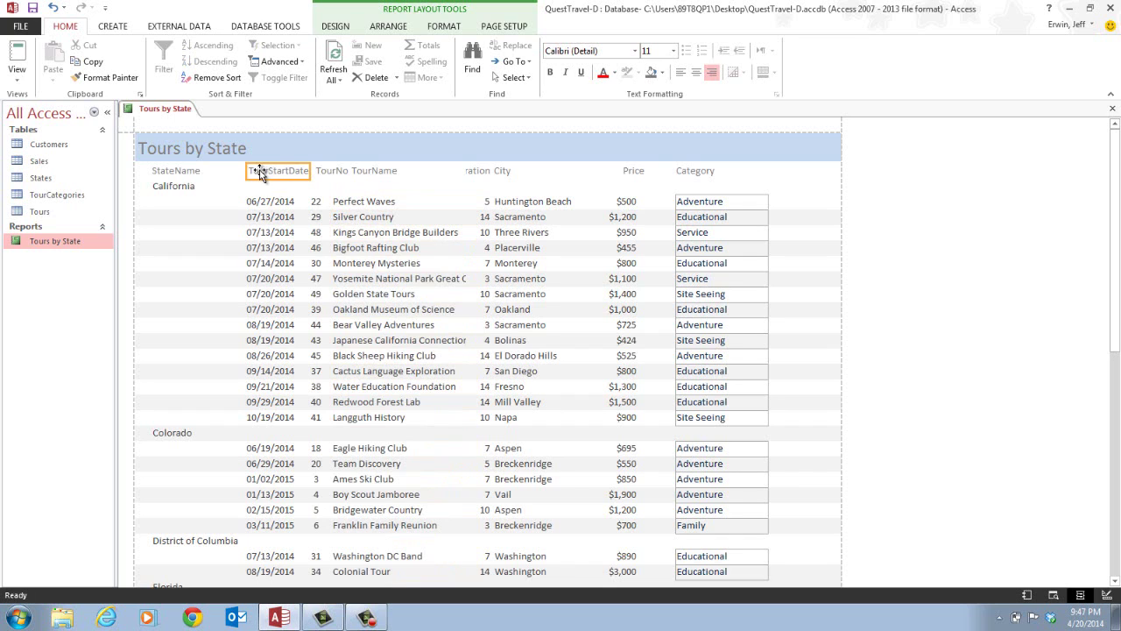
click(248, 172)
click(267, 203)
drag(236, 201, 224, 201)
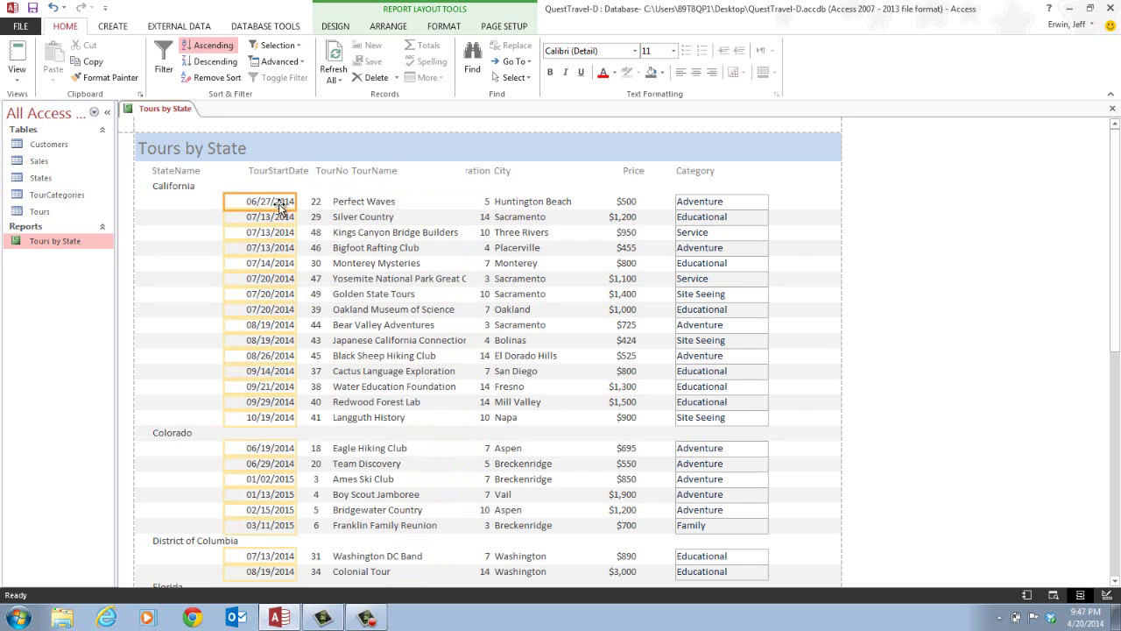
mouse_move(296, 202)
mouse_down()
mouse_move(278, 201)
mouse_move(312, 201)
mouse_up()
Step: Move the TourNo values left beside the dates, extend the TourName values left to meet them, and check the names down the report
click(304, 201)
click(344, 201)
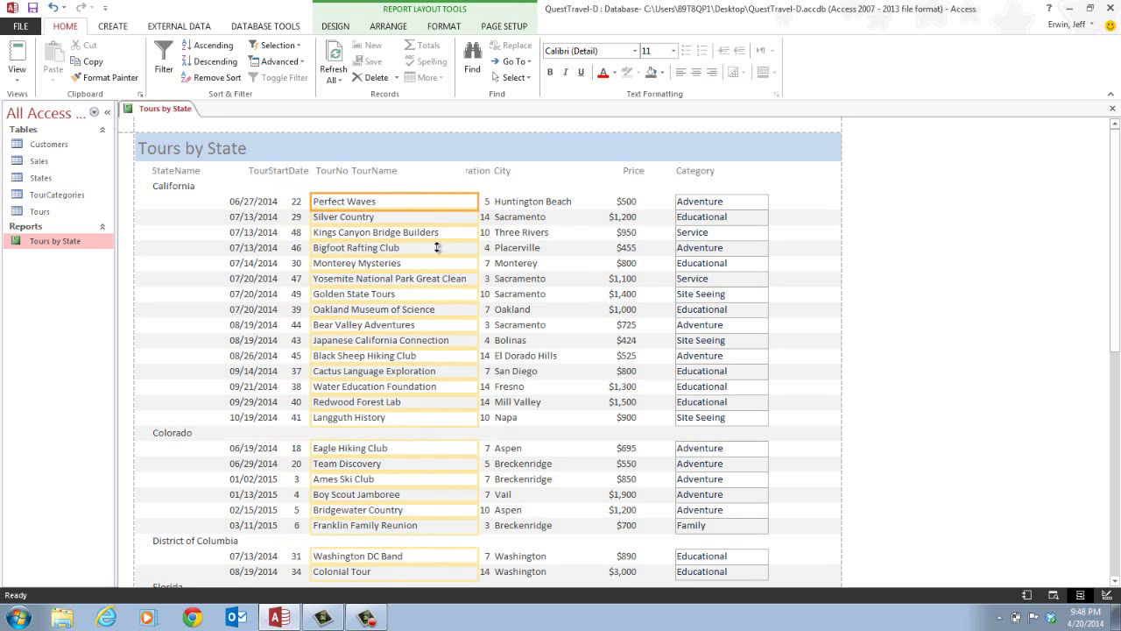
scroll(438, 249, down, 4)
scroll(438, 283, down, 6)
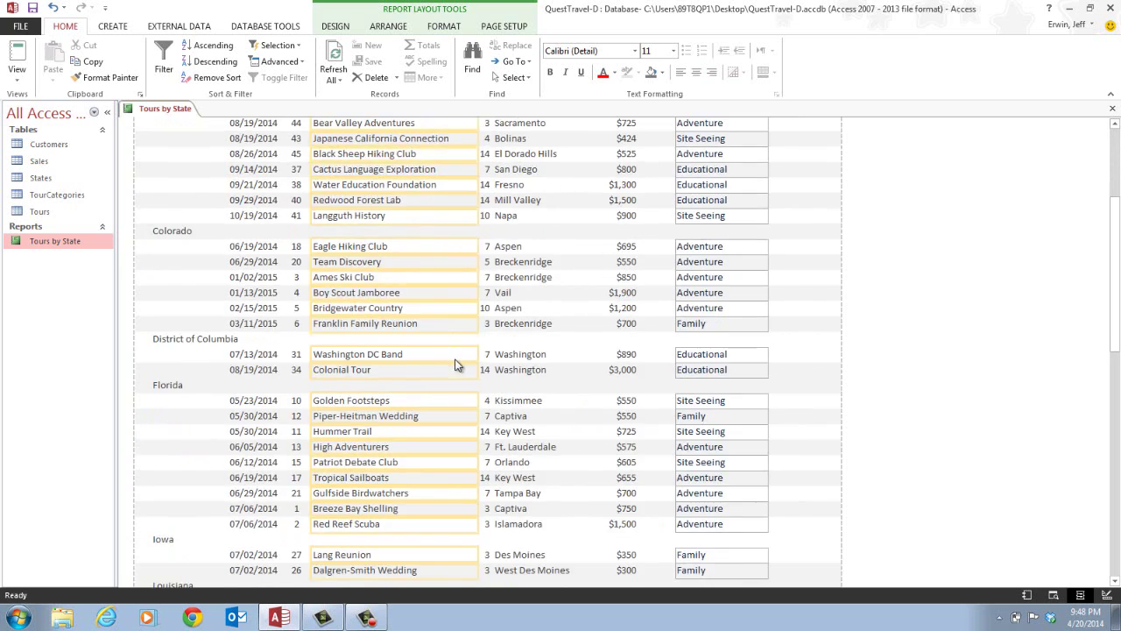
scroll(464, 473, up, 10)
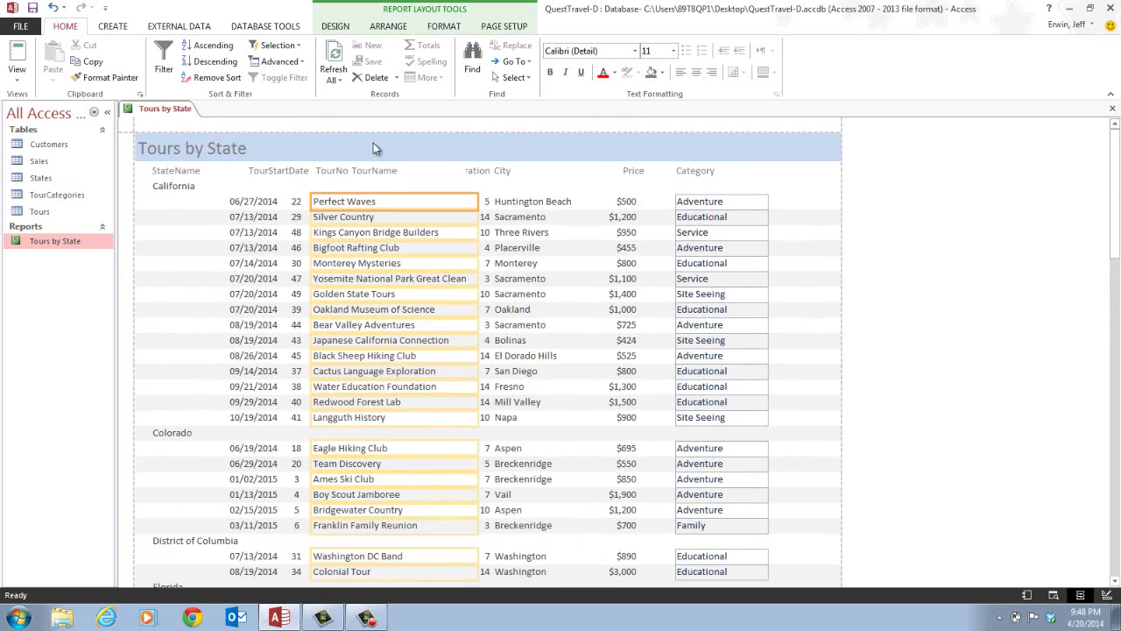
Step: Shift the TourStartDate heading left over its values by resizing both edges, keeping its full text readable
click(262, 172)
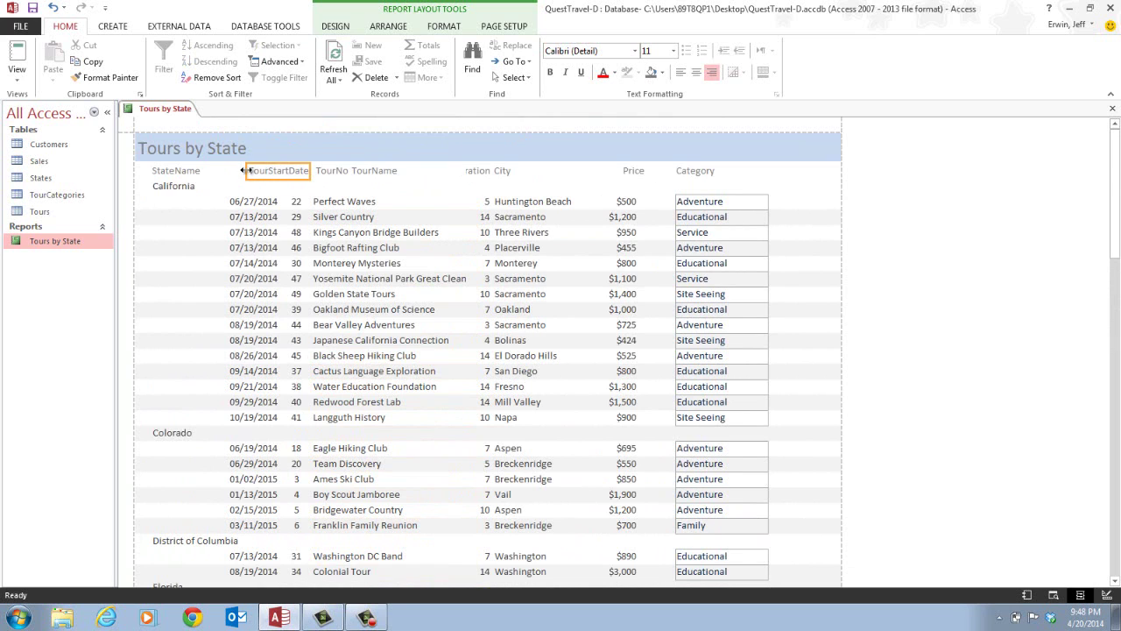
drag(246, 170, 224, 171)
drag(308, 170, 285, 171)
click(276, 171)
click(220, 170)
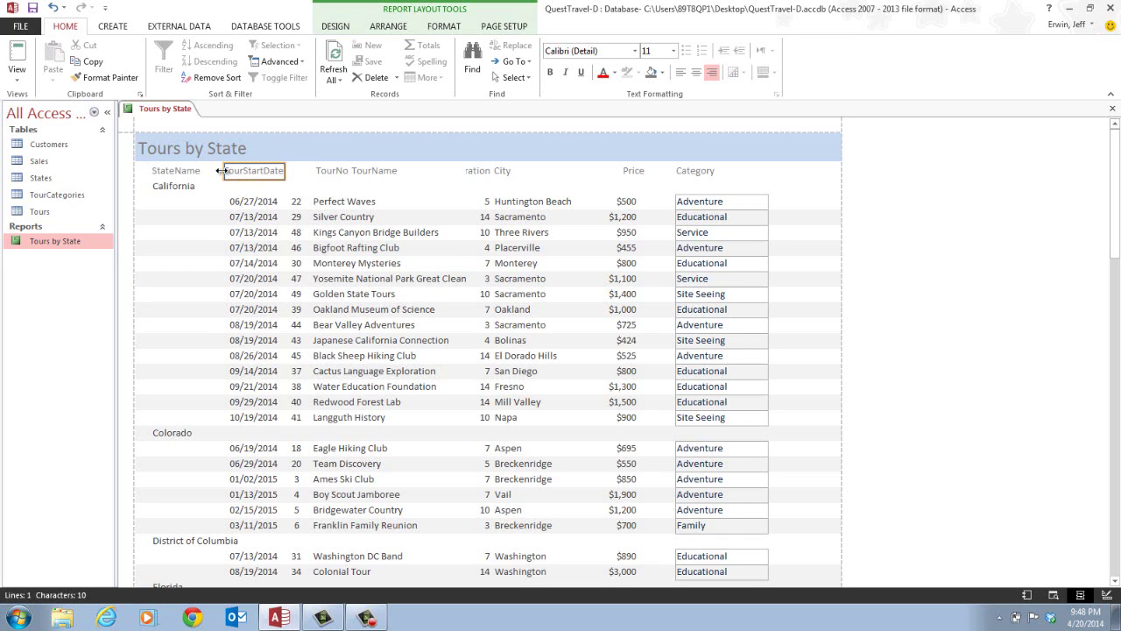
click(218, 170)
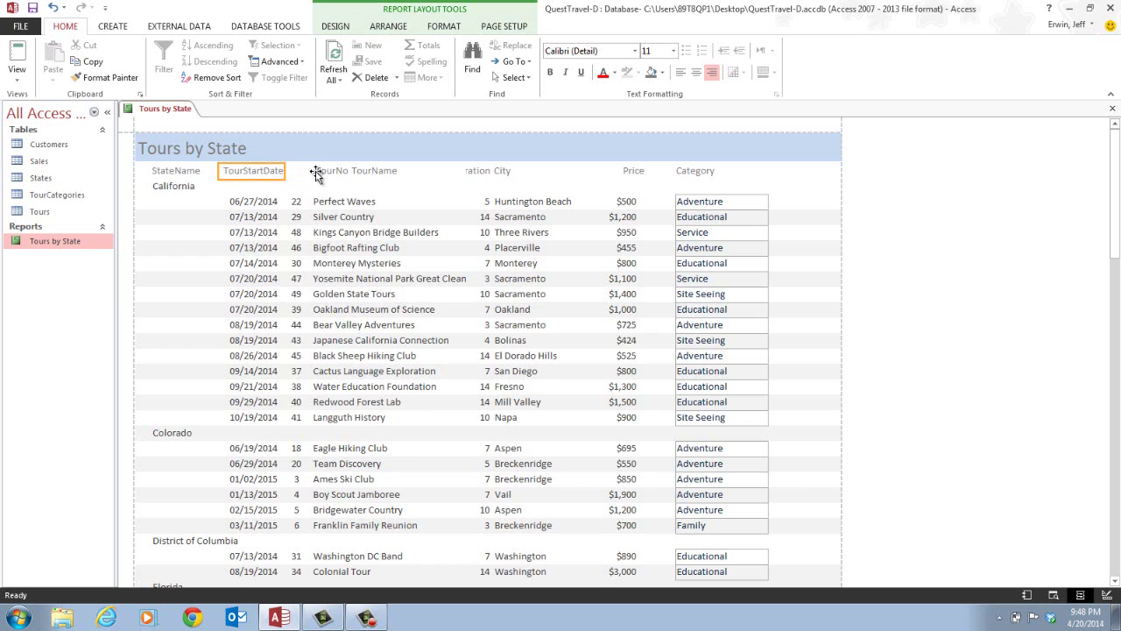
Step: Move the TourNo heading left beside the TourStartDate heading and extend the TourName heading left to meet it
click(312, 172)
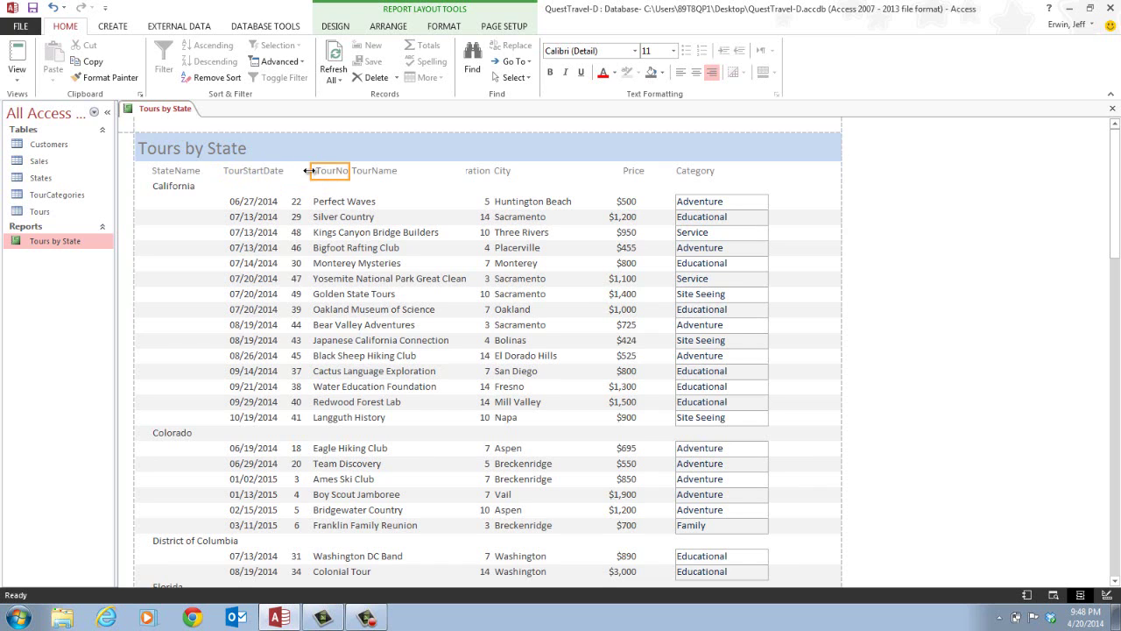
drag(306, 170, 285, 171)
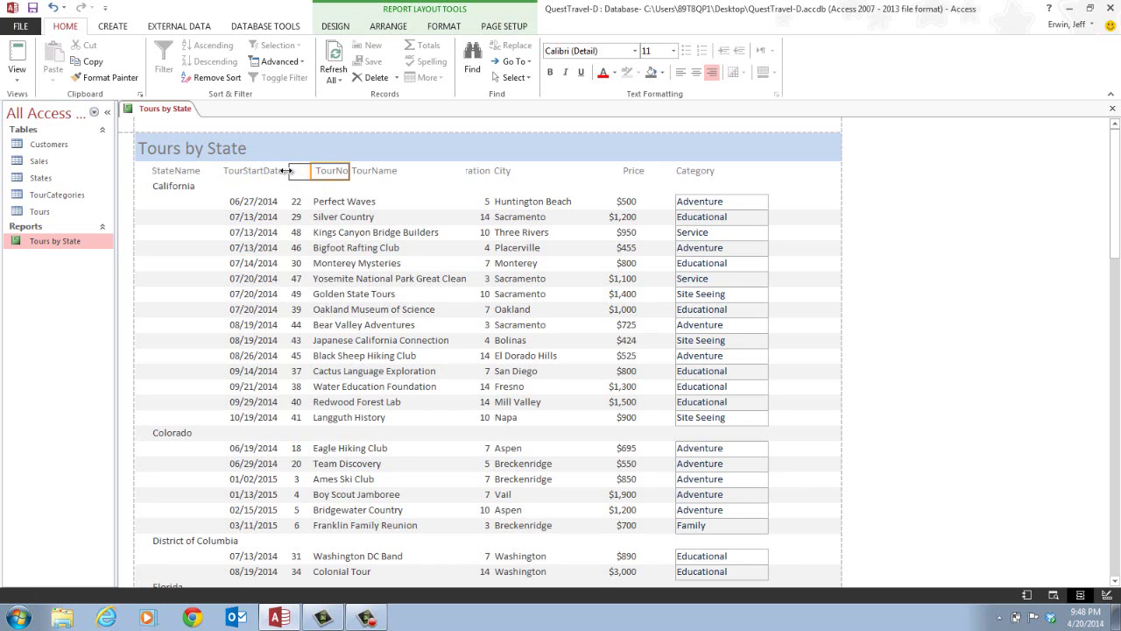
click(346, 170)
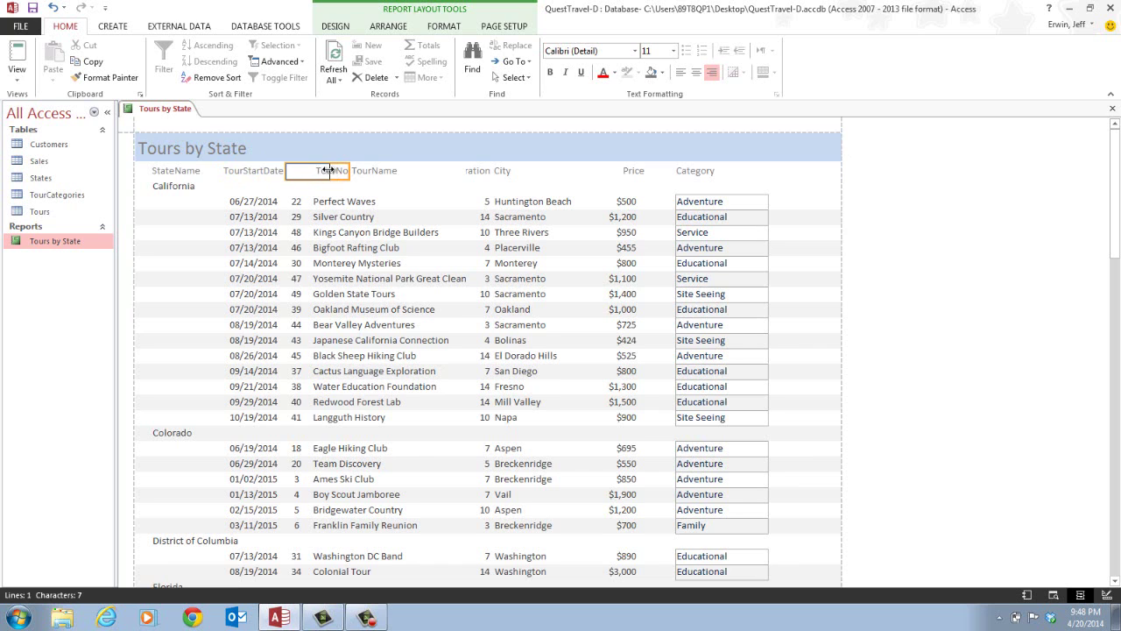
drag(329, 170, 321, 169)
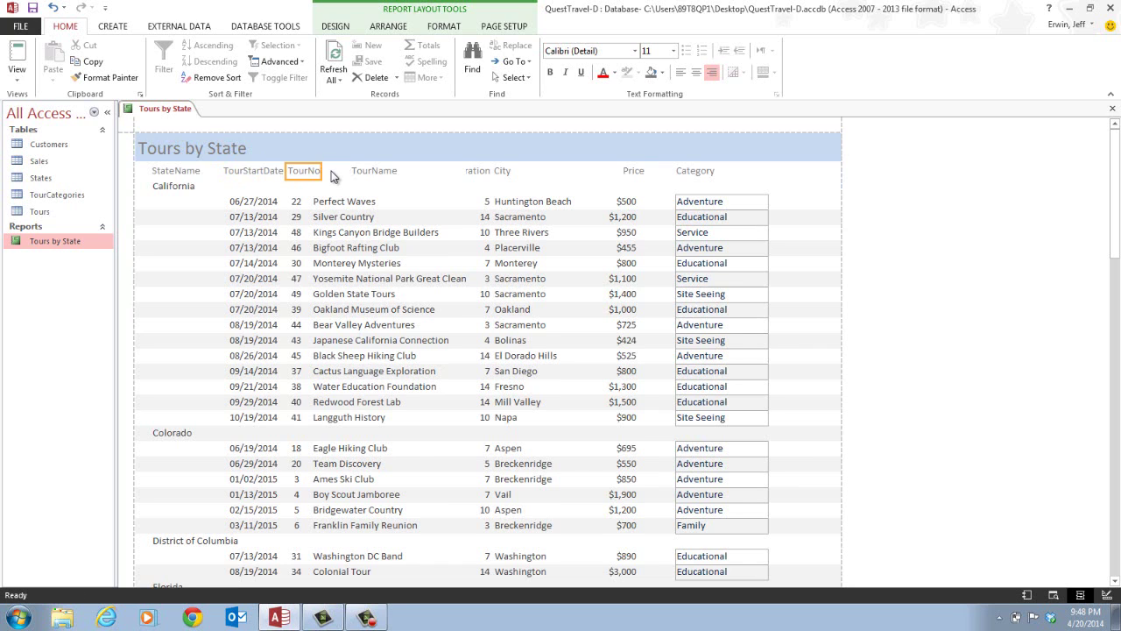
click(359, 169)
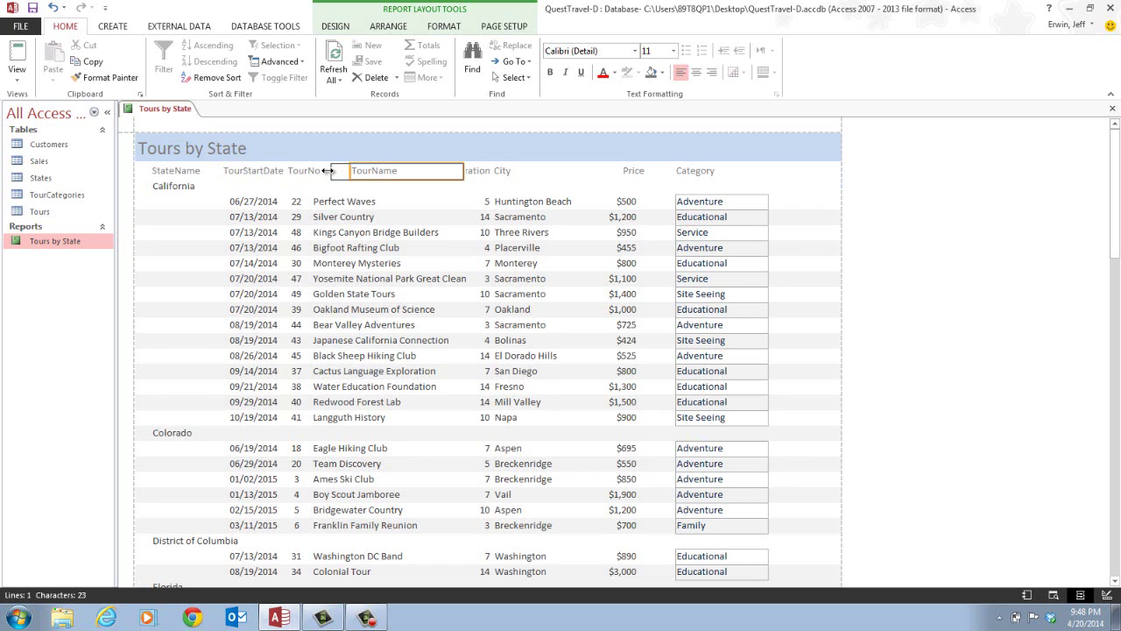
drag(321, 170, 316, 171)
Step: Shift the TourStartDate heading further left beside the StateName heading, and move the TourNo heading left to follow it
click(271, 170)
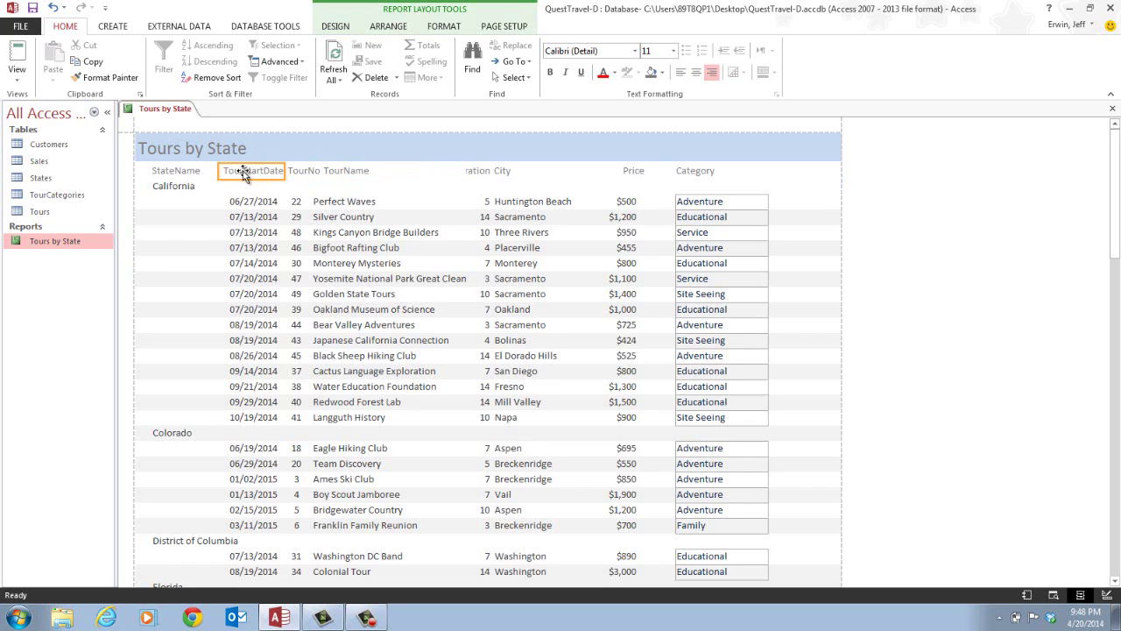
drag(217, 170, 207, 170)
drag(285, 170, 312, 170)
click(295, 173)
Step: Align the TourName heading's left edge with its values and shorten its right edge to just past the text
click(324, 172)
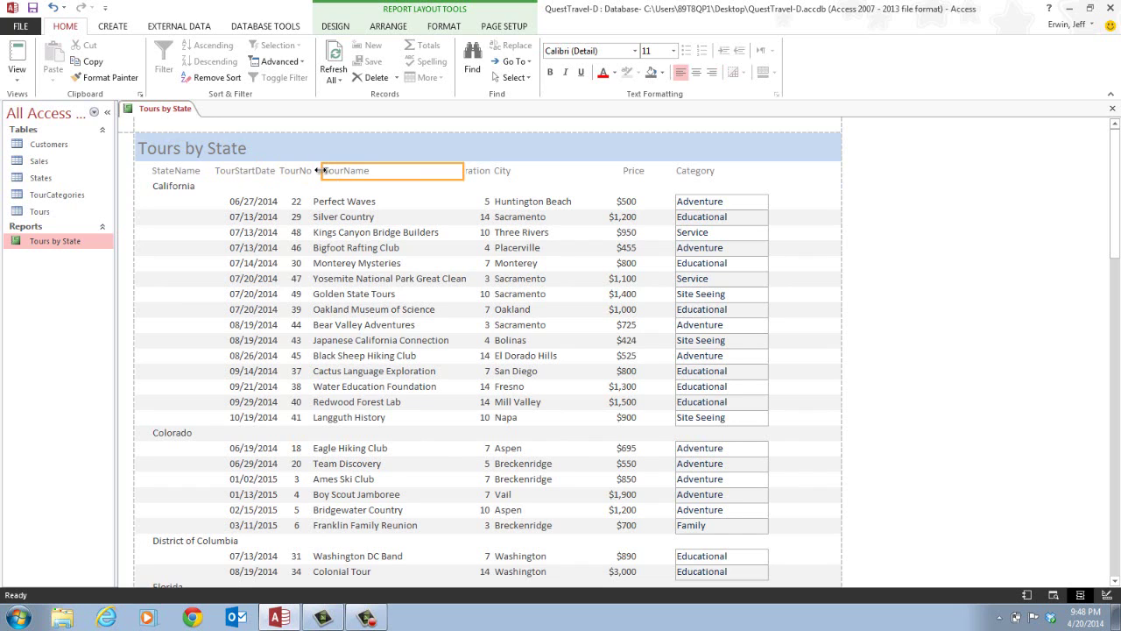
drag(311, 170, 314, 170)
drag(436, 170, 364, 170)
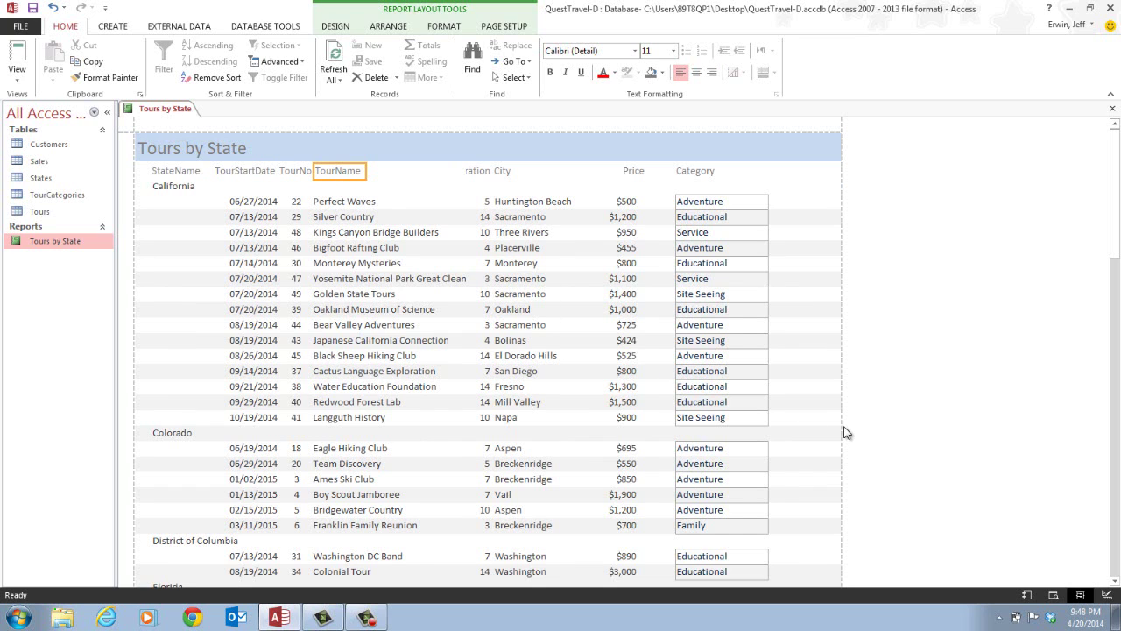
Step: Extend the Duration heading left to show its full text, and narrow the Duration values from the left to free space for TourName
click(475, 174)
drag(465, 170, 438, 169)
click(445, 171)
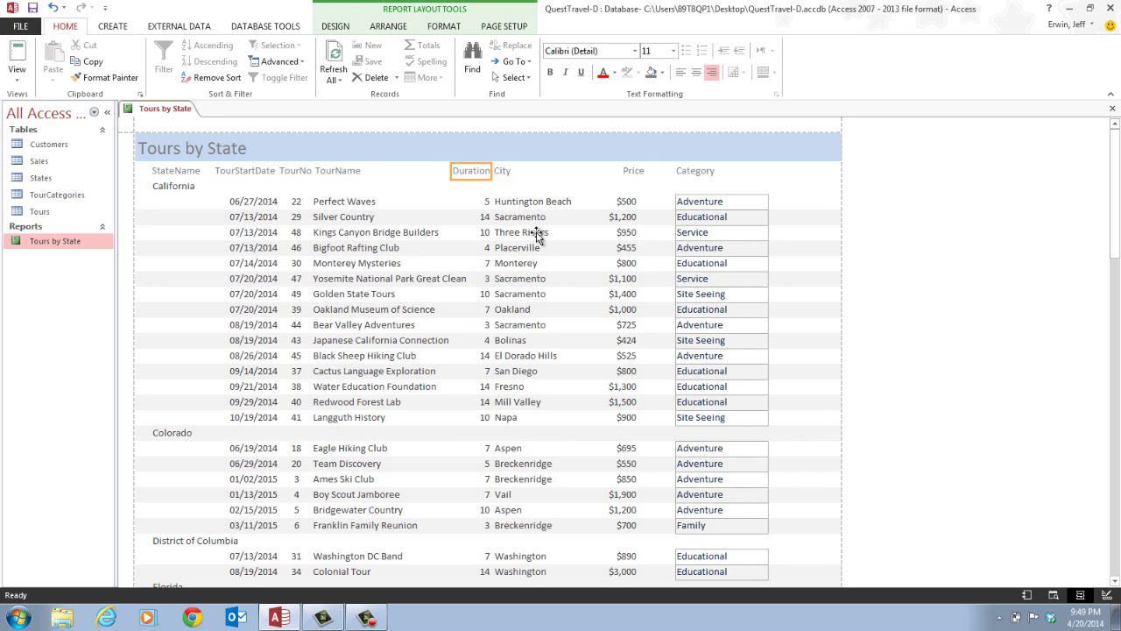
click(481, 232)
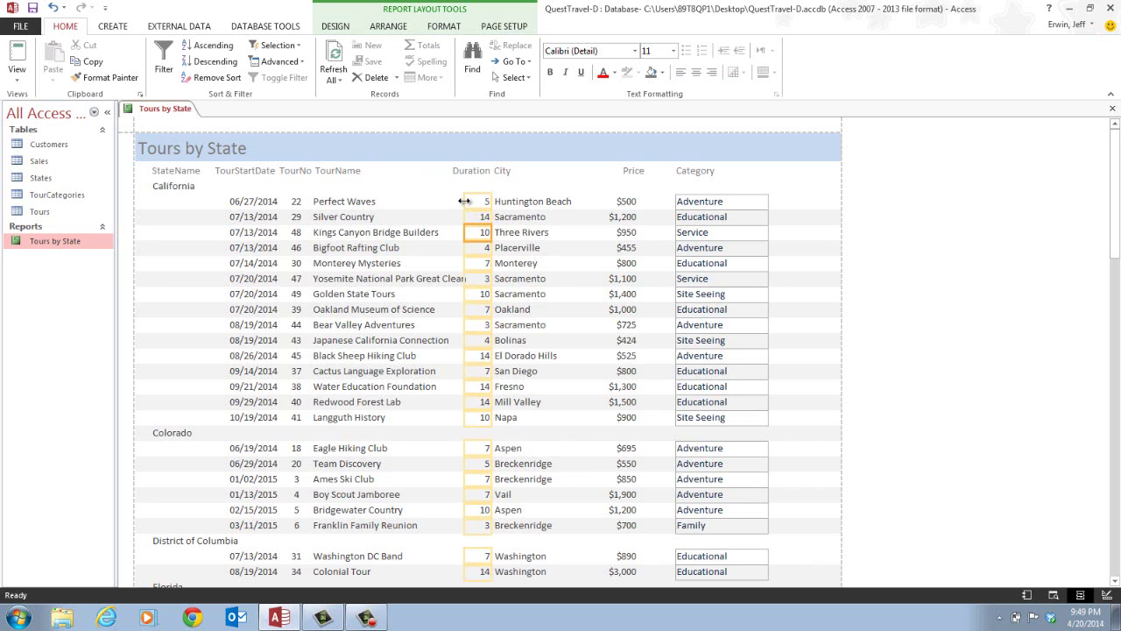
drag(465, 202, 470, 202)
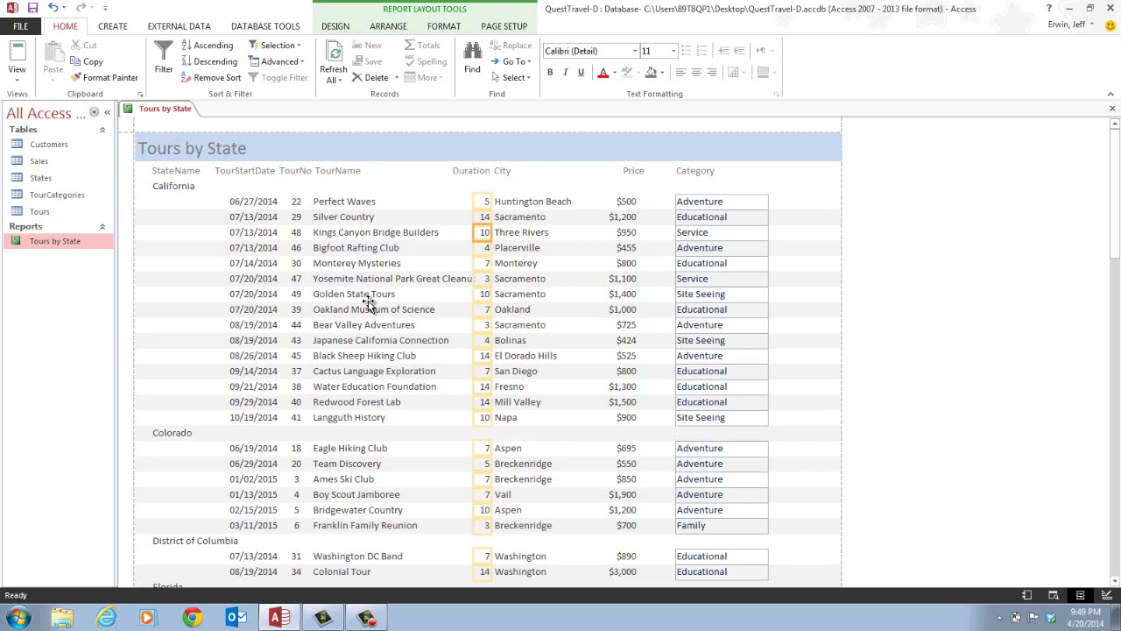
Step: Shift the Category values toward the report's right margin by resizing both edges, and align the Category heading's left edge with them
click(750, 203)
drag(768, 201, 822, 197)
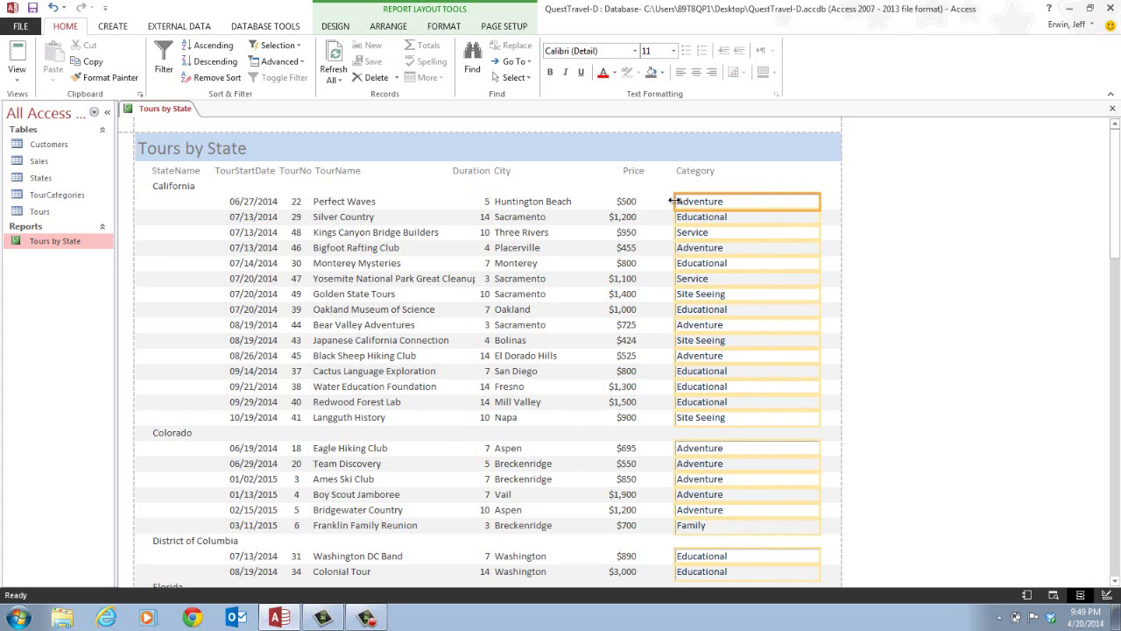
drag(673, 200, 819, 177)
click(705, 176)
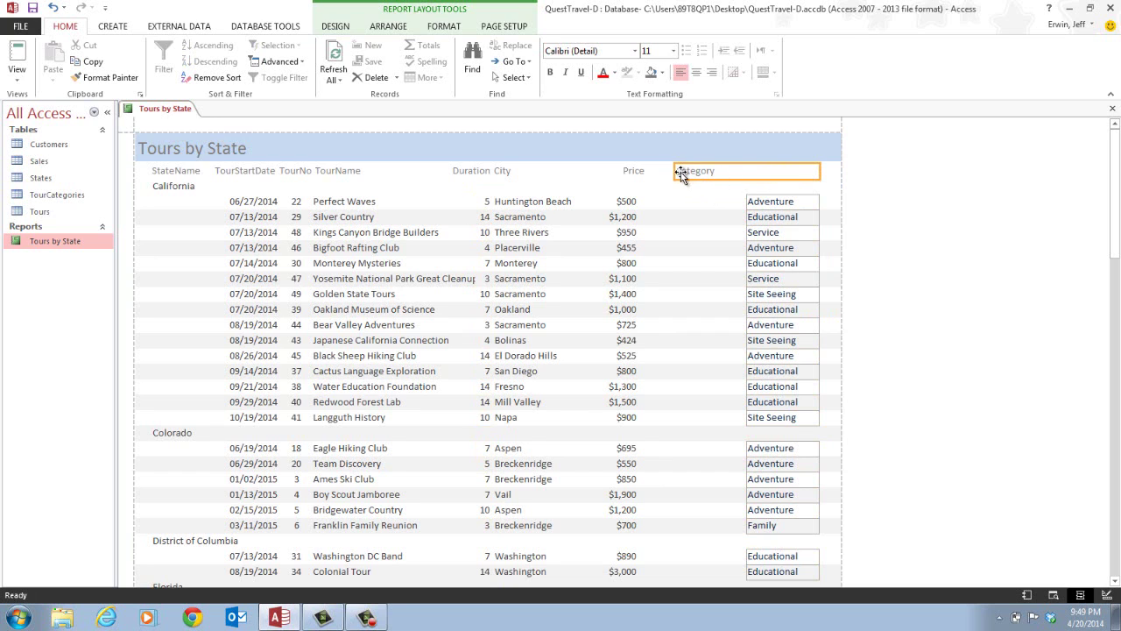
drag(675, 172, 745, 172)
Step: Shift the Price heading and values right to sit just before the Category column, narrowing both from the left
click(640, 170)
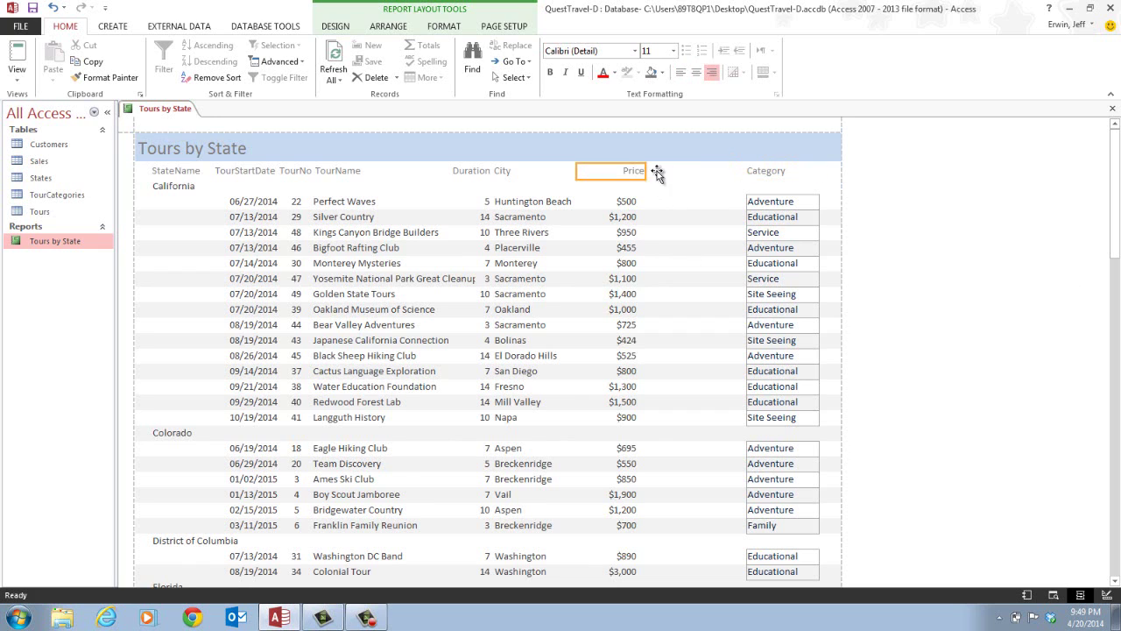
drag(647, 172, 733, 170)
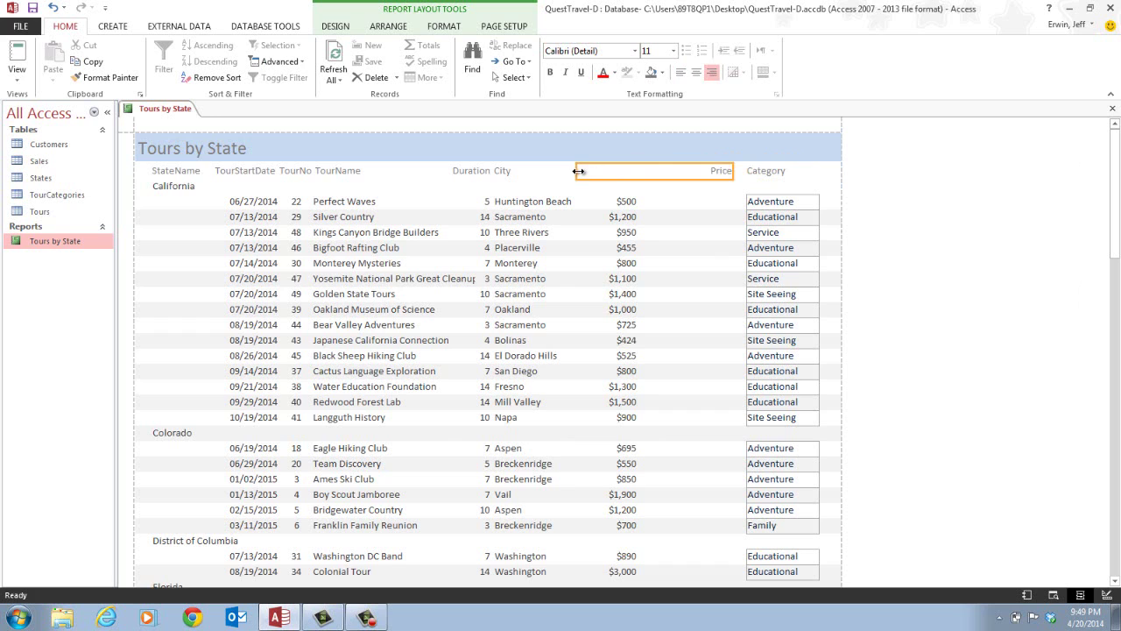
drag(576, 170, 734, 198)
click(626, 207)
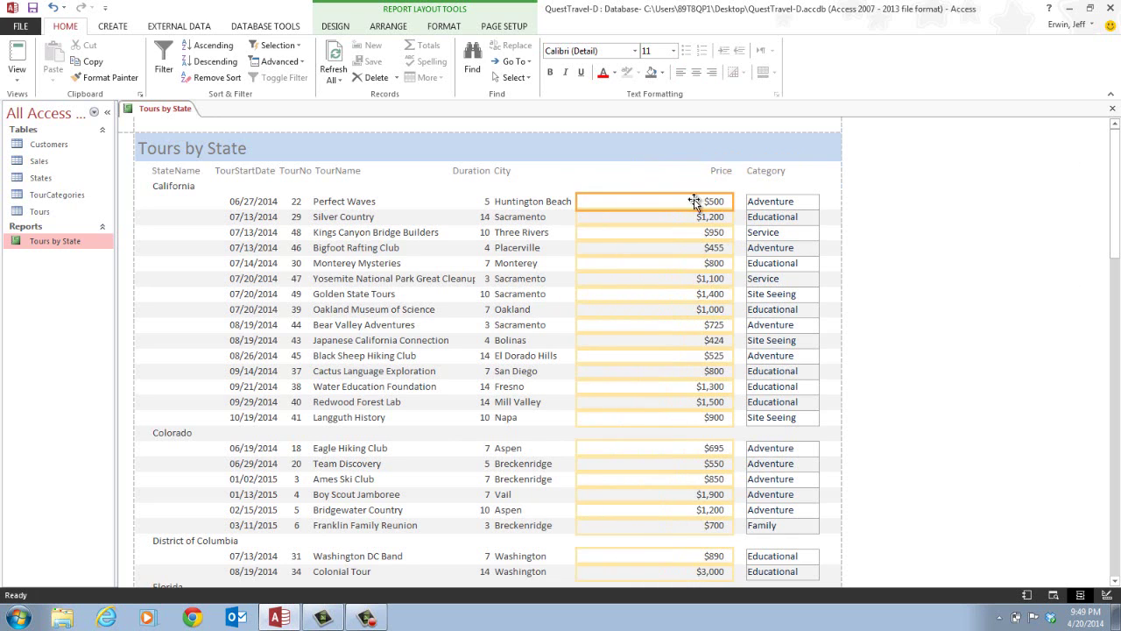
drag(583, 202, 675, 198)
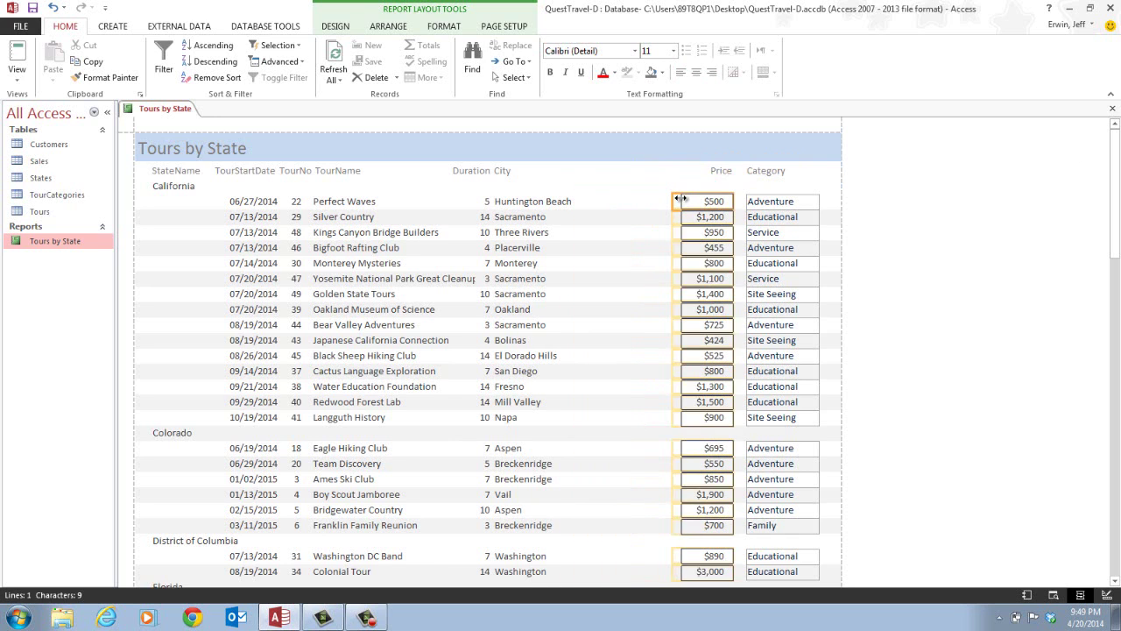
Step: Shift the City values and heading right toward the Price column, aligning the heading's left edge with its values
click(558, 202)
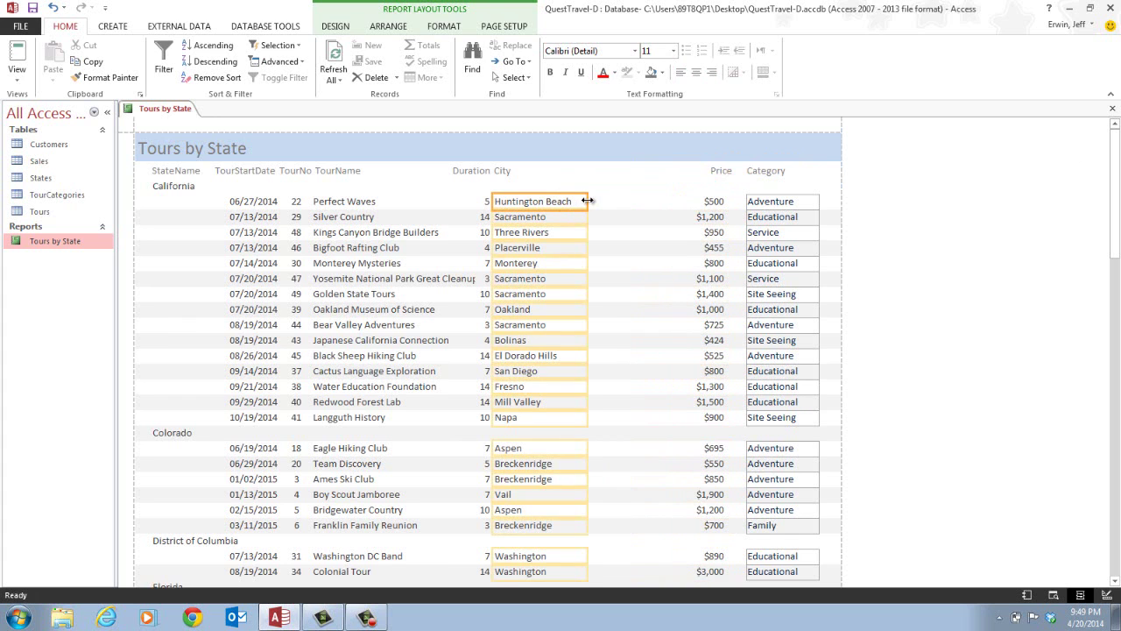
drag(585, 201, 688, 201)
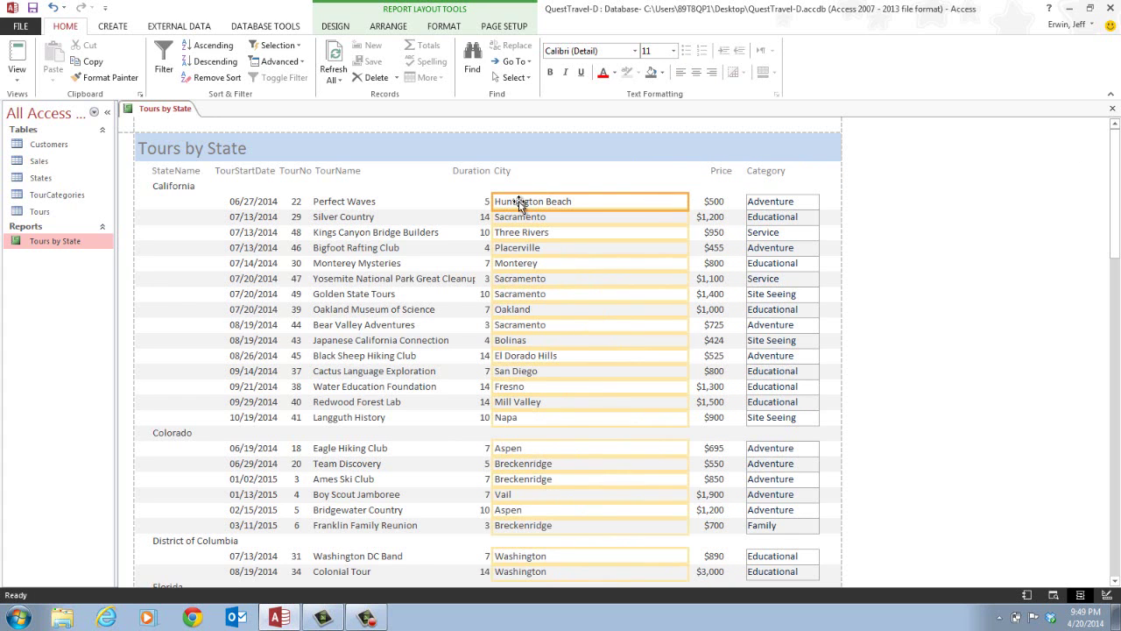
drag(491, 201, 570, 200)
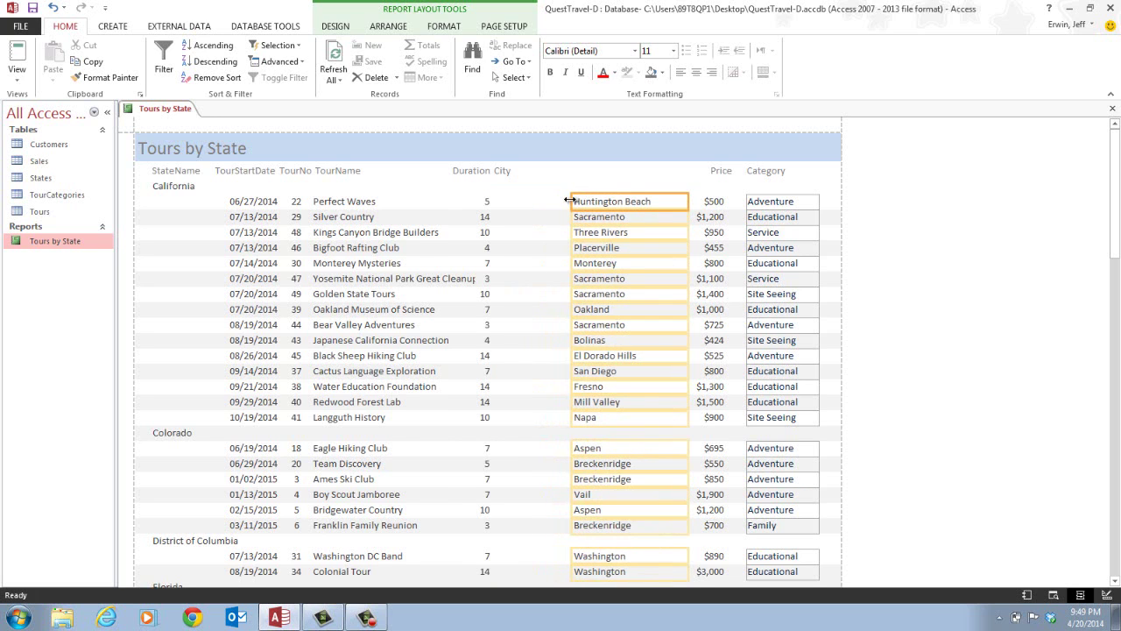
click(505, 171)
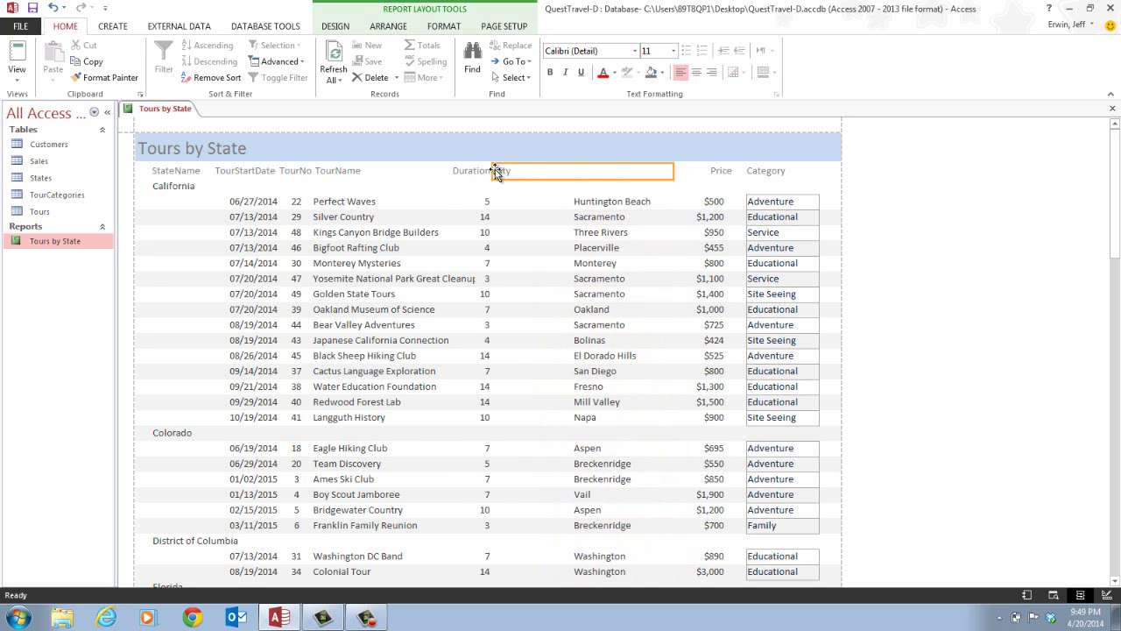
drag(494, 171, 572, 177)
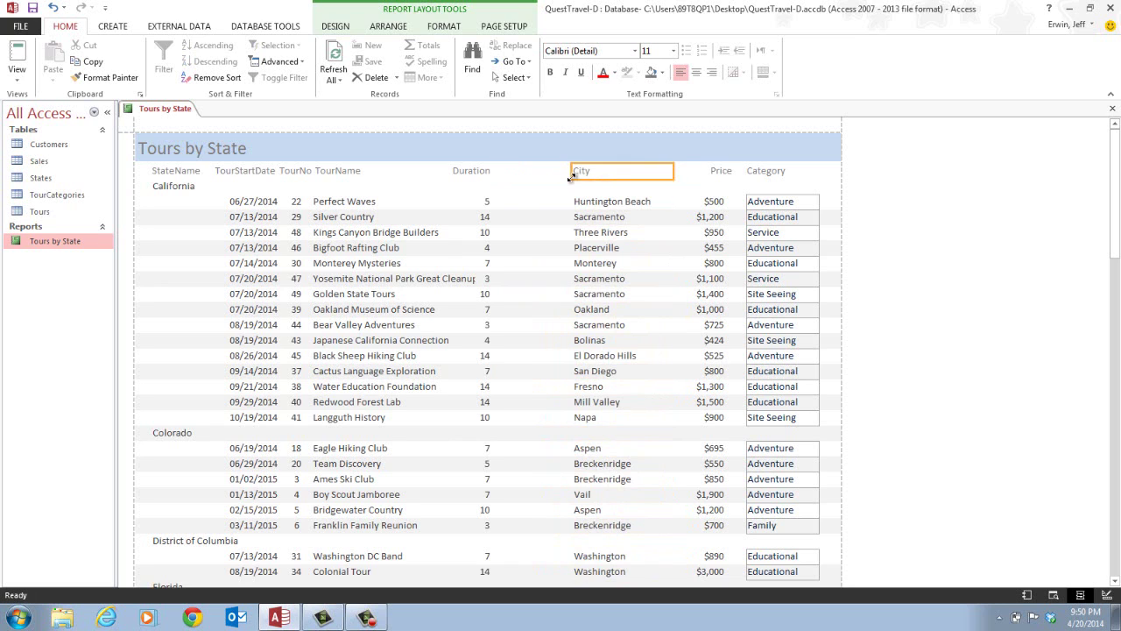
Step: Shift the Duration heading and values right to sit just before the City column, narrowing both from the left
click(480, 173)
drag(493, 171, 565, 170)
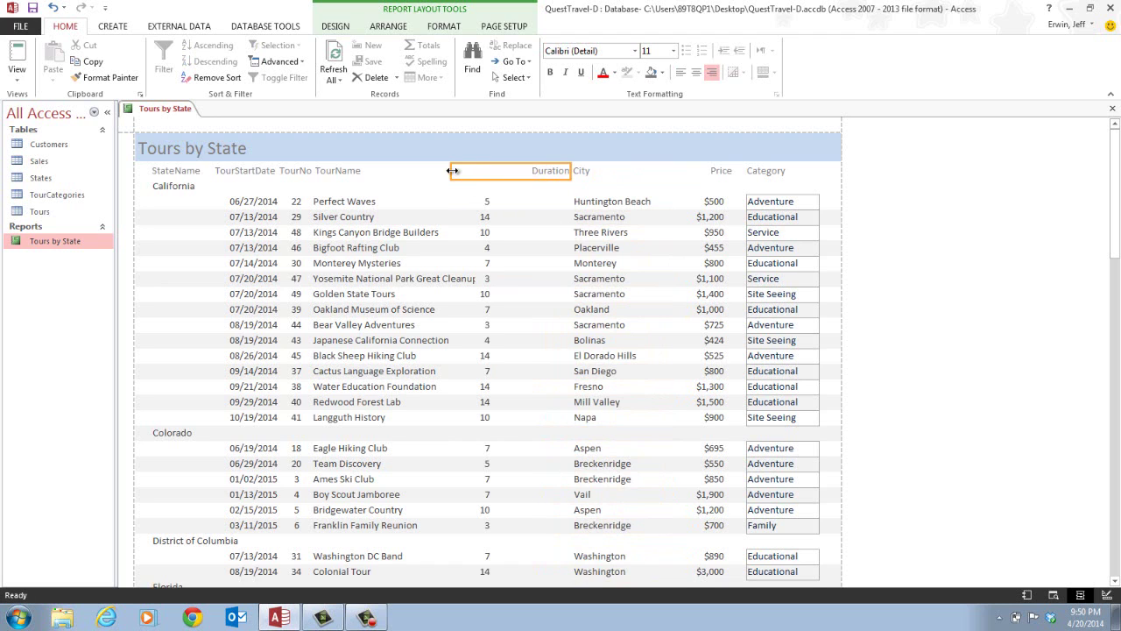
drag(451, 170, 565, 201)
click(487, 202)
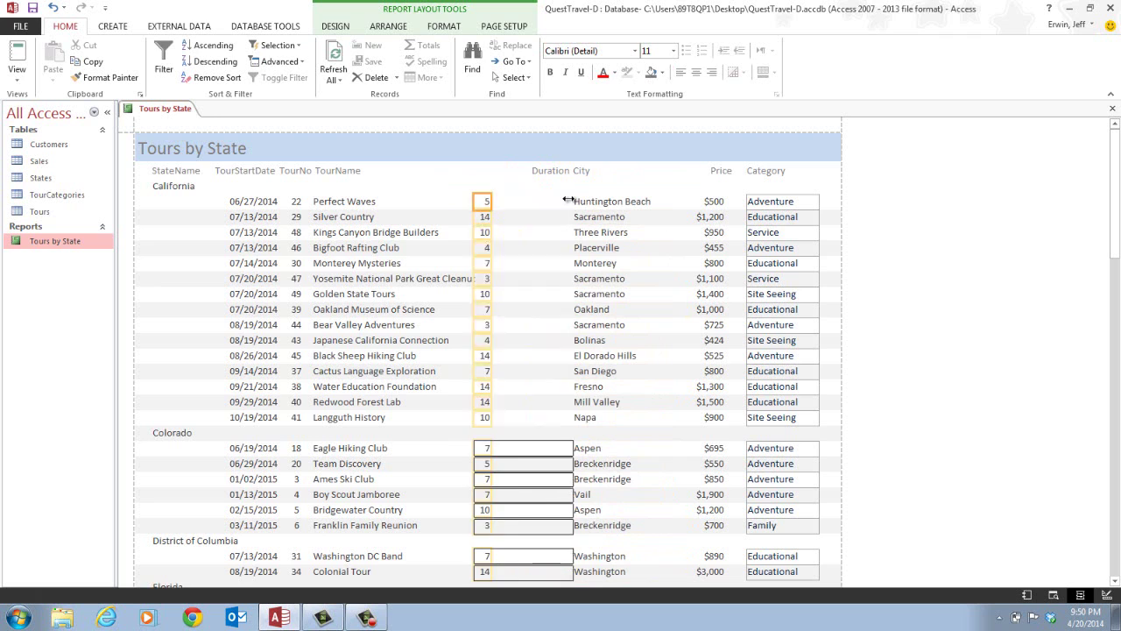
drag(474, 199, 541, 200)
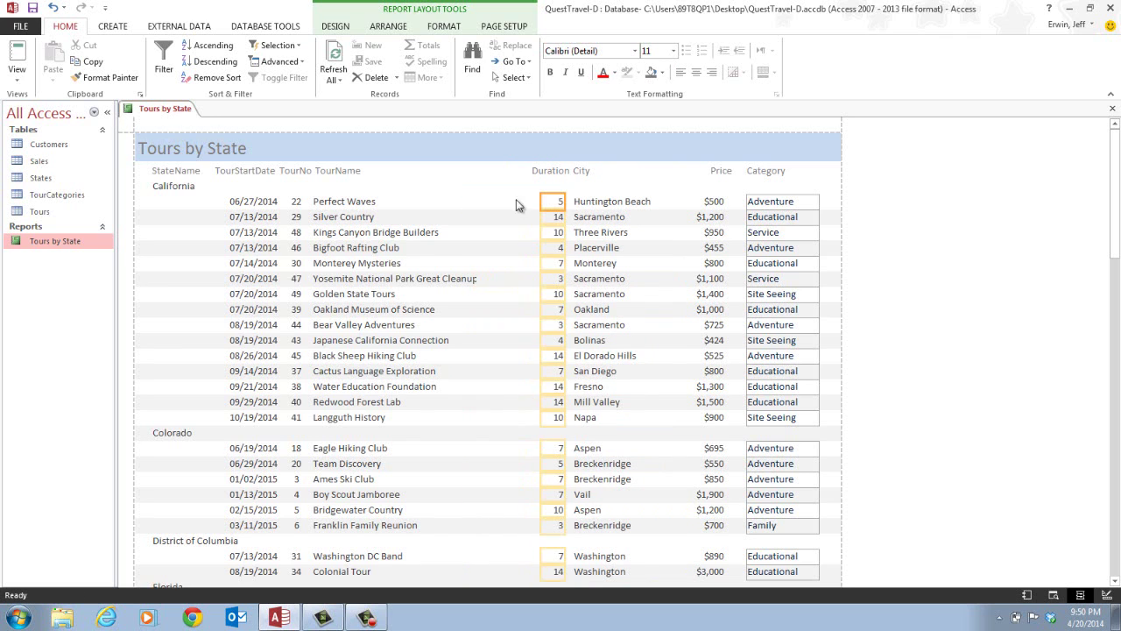
Step: Widen the TourName values to the right so the longest tour name fits with a little spare room
click(465, 278)
drag(479, 278, 542, 278)
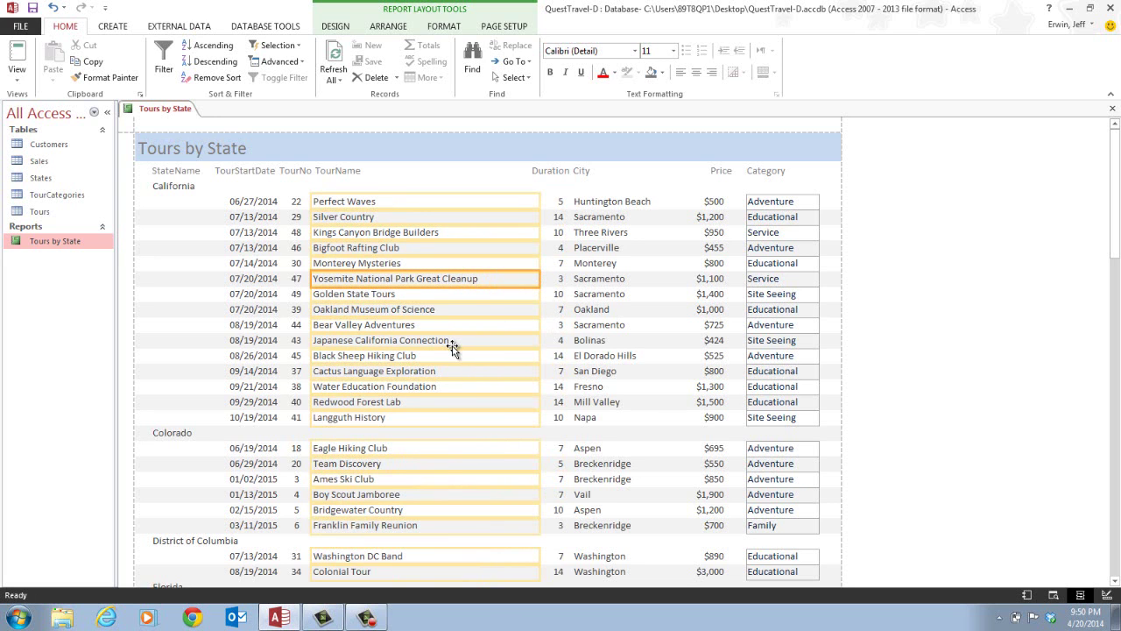
drag(536, 278, 500, 278)
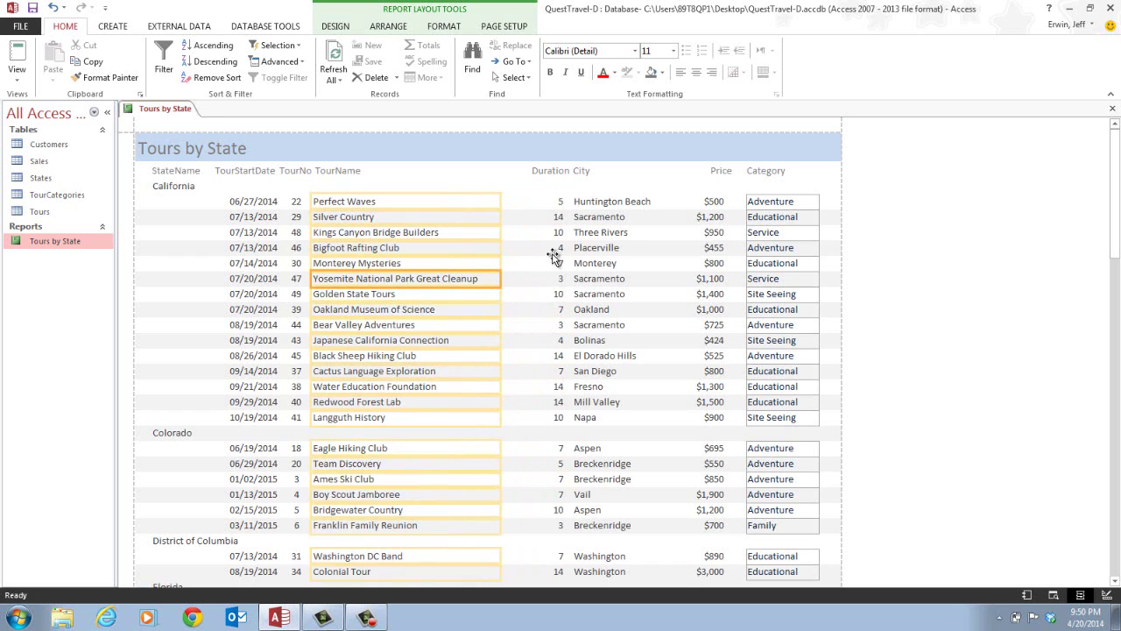
Step: Move the Duration values and heading slightly left to leave a gap before the City column
click(558, 233)
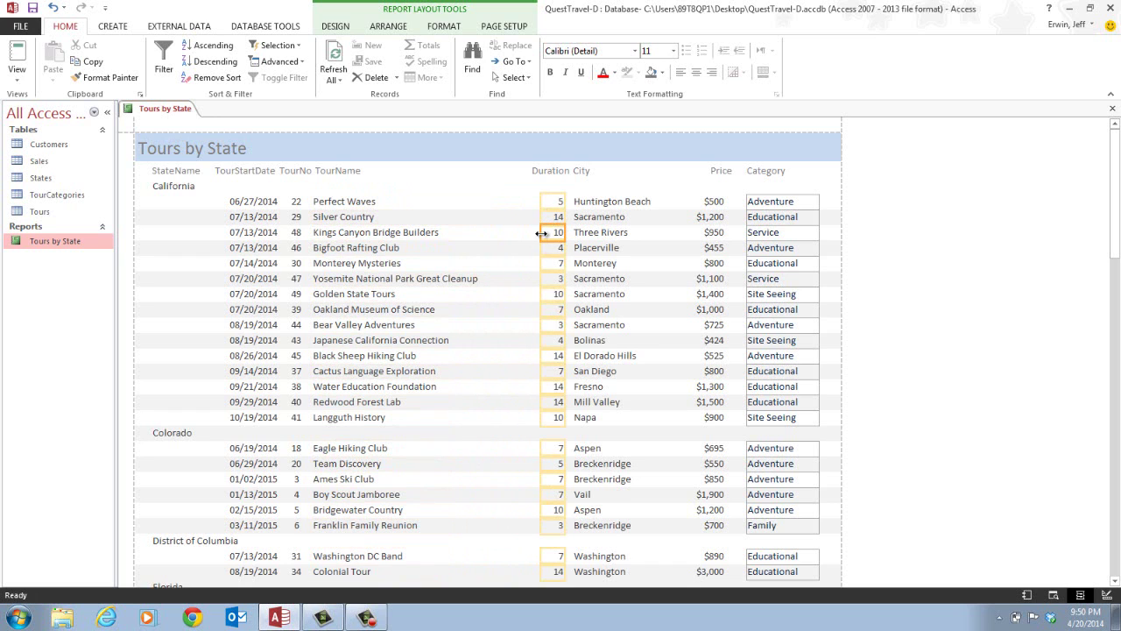
mouse_move(540, 233)
mouse_down()
mouse_move(513, 232)
mouse_move(557, 233)
mouse_up()
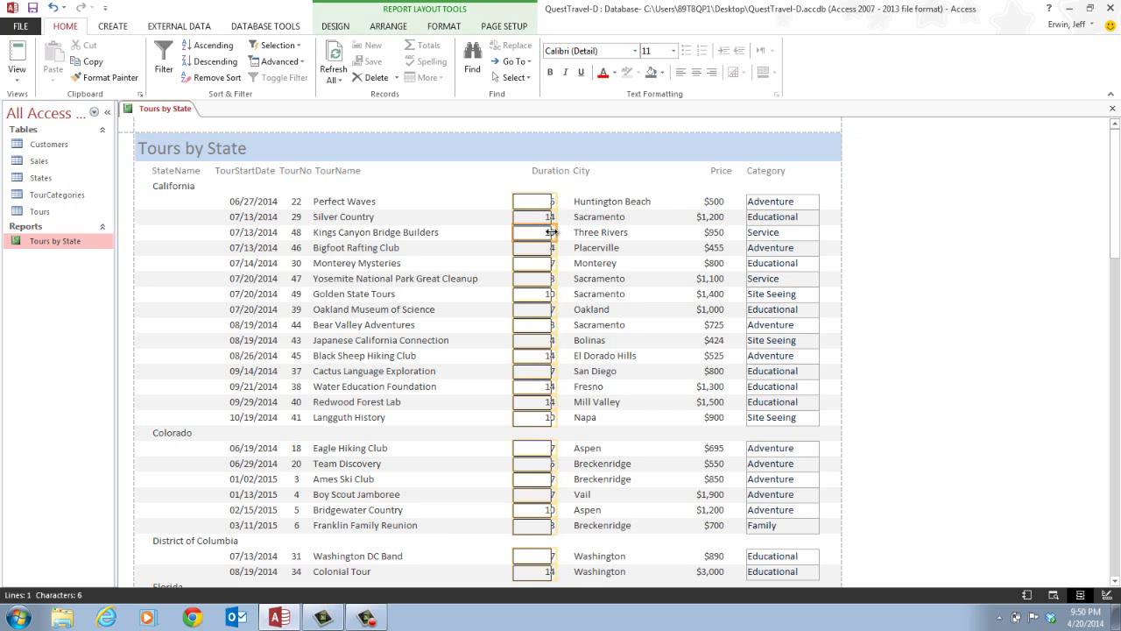
click(534, 170)
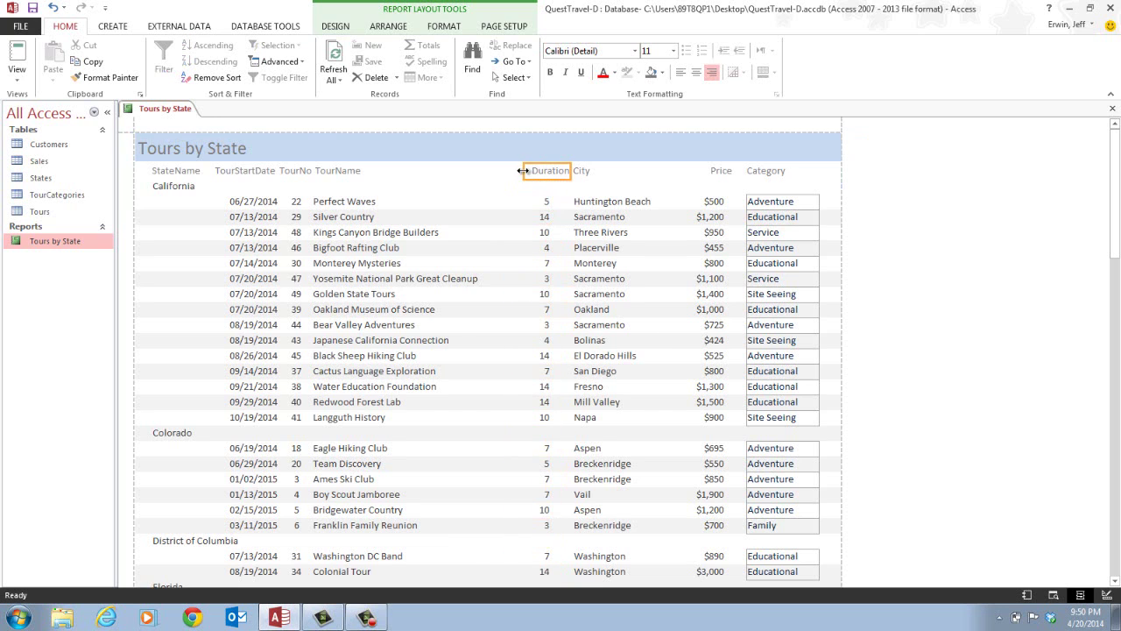
drag(524, 170, 559, 171)
Step: Review the TourName and Duration columns, and check every state group through the end of the report for cut-off data
click(443, 280)
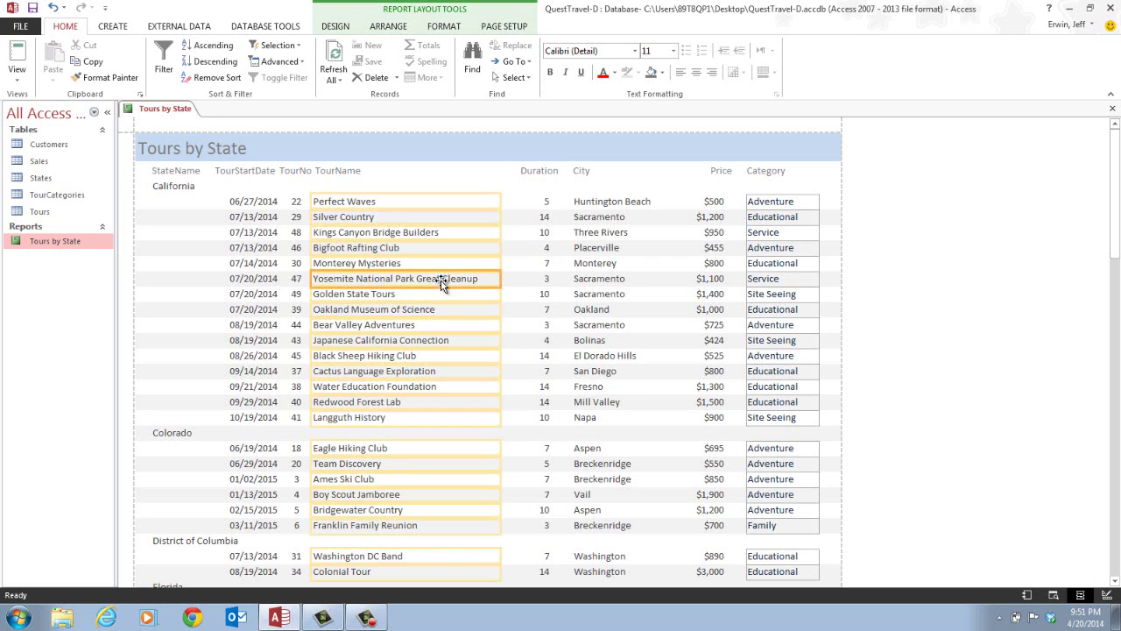
click(532, 294)
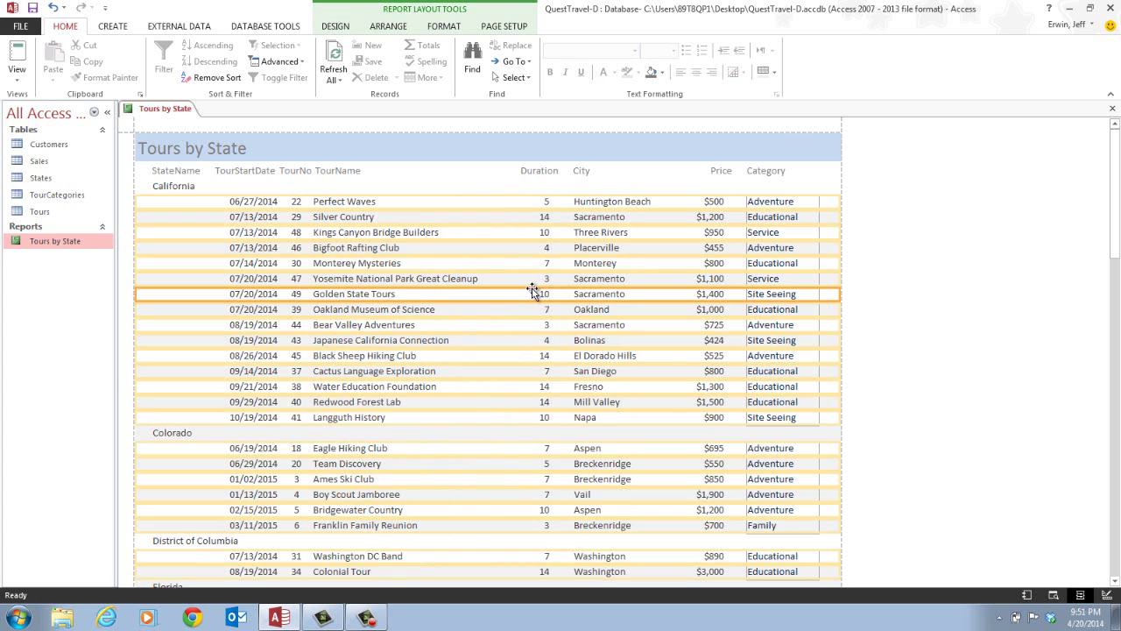
click(544, 264)
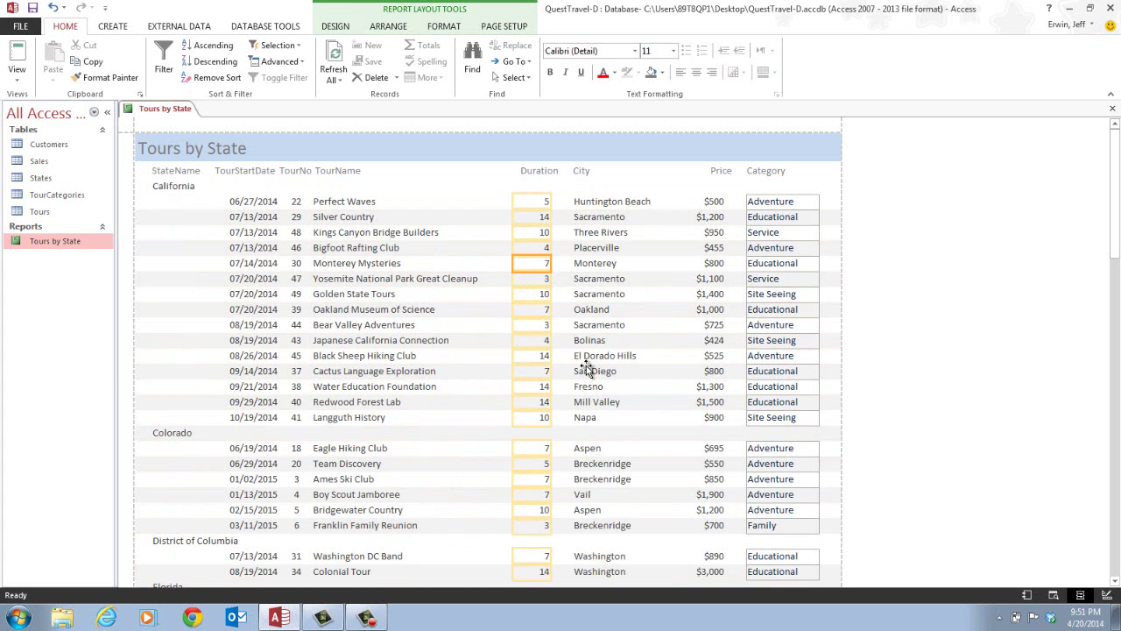
scroll(587, 368, down, 5)
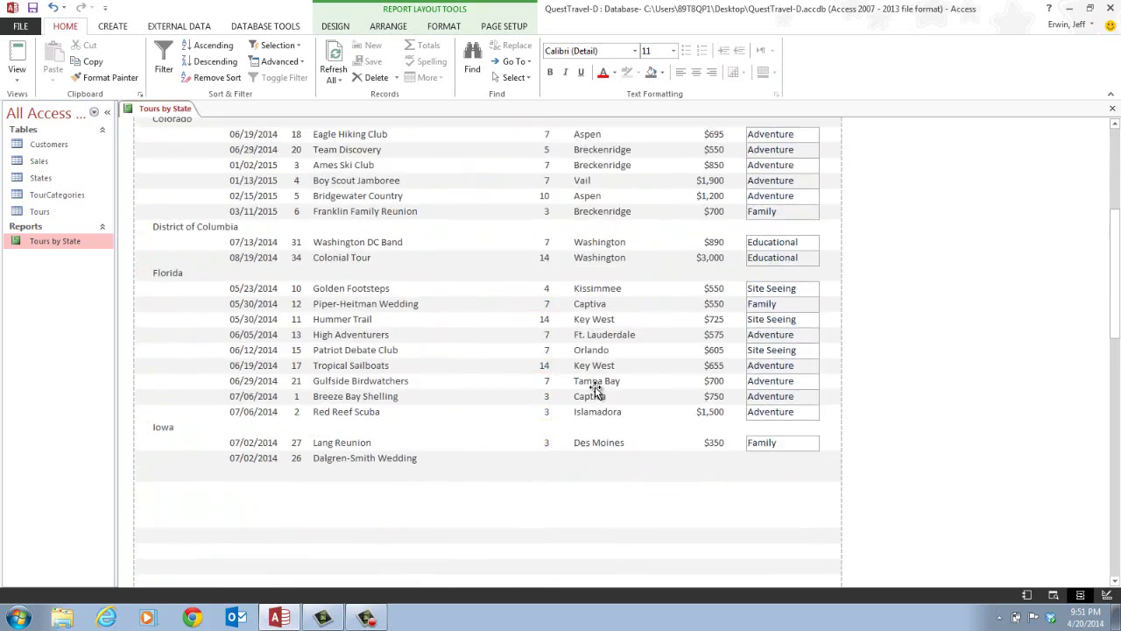
scroll(594, 390, down, 5)
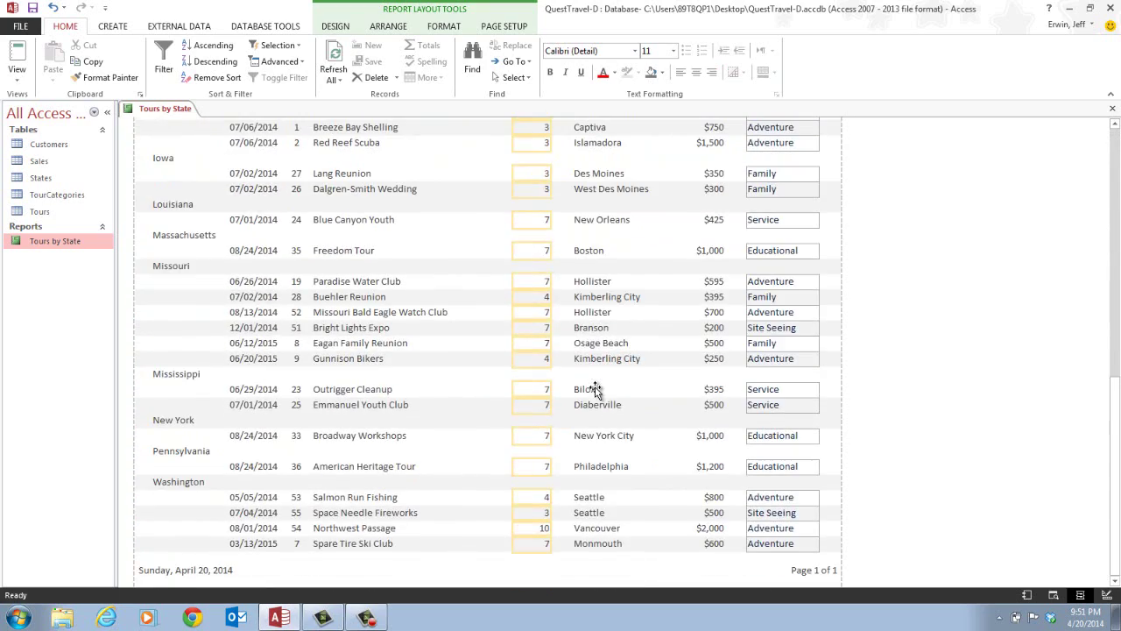
scroll(579, 401, up, 8)
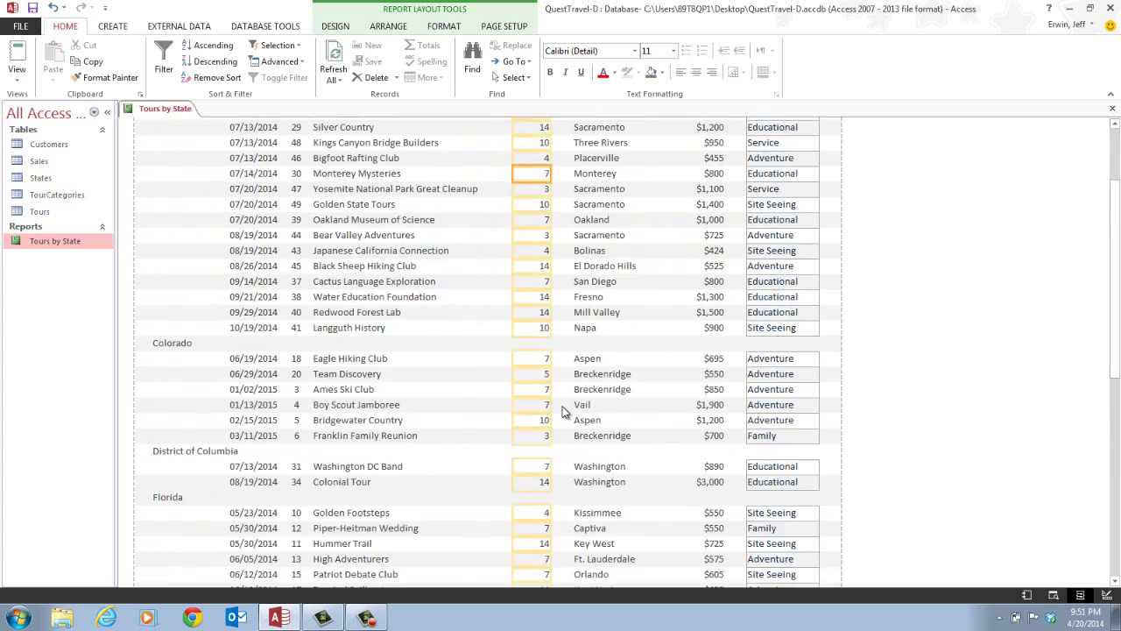
scroll(563, 412, up, 2)
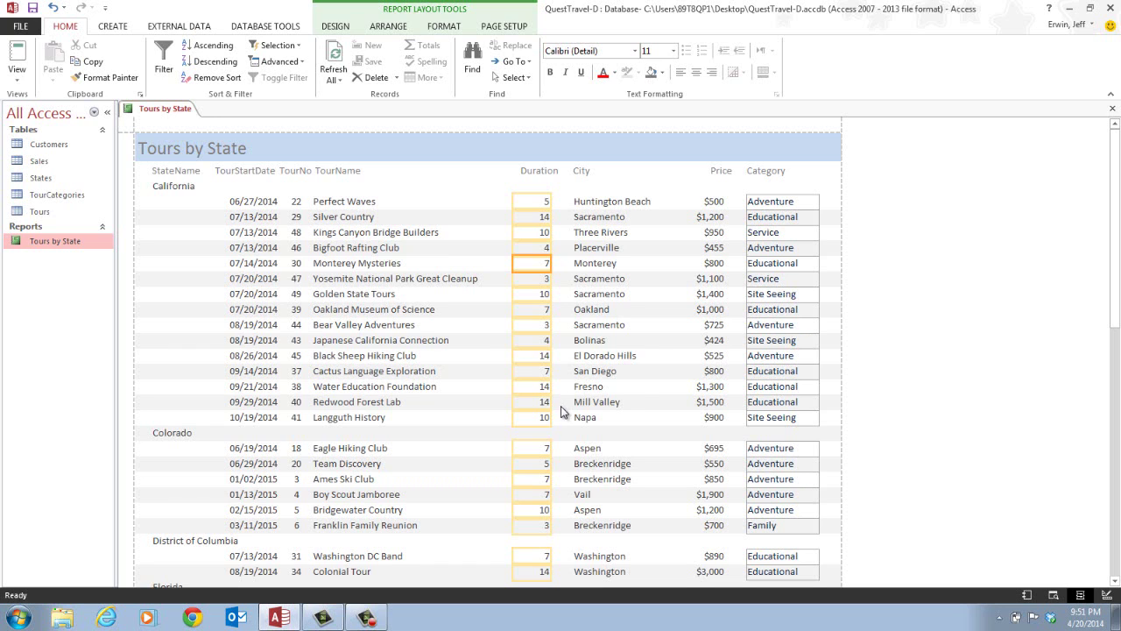
Step: Shorten the StateName heading to end before TourStartDate, and change its text to State Name
click(176, 172)
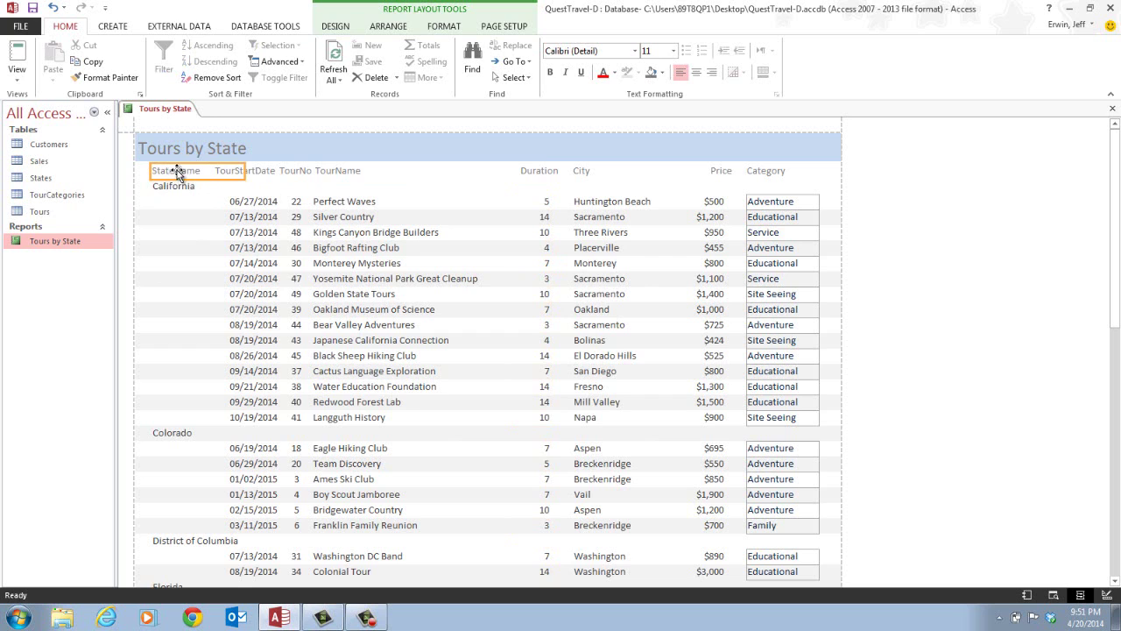
drag(246, 171, 212, 170)
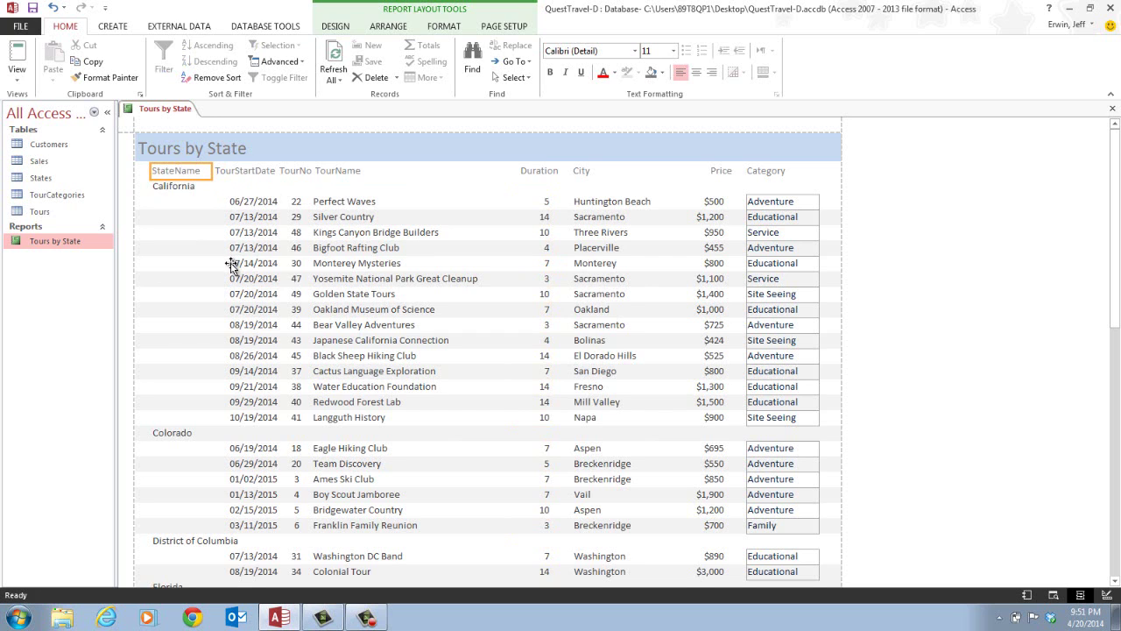
click(174, 172)
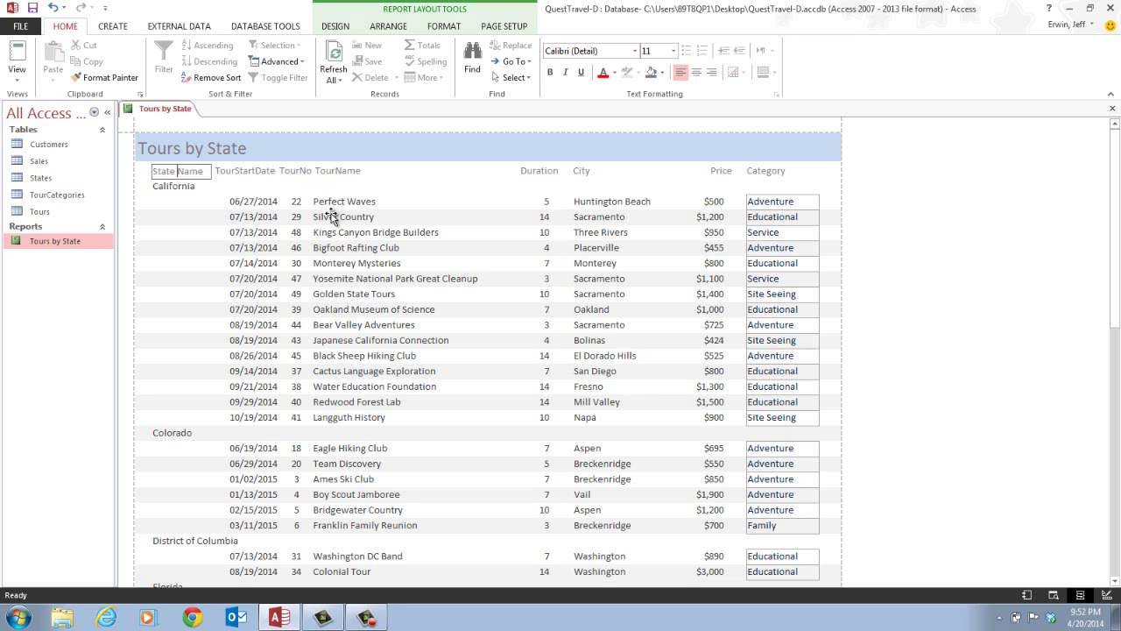
Step: Add spaces to the next two headings so they read Tour Start Date and Tour No
click(235, 174)
click(234, 172)
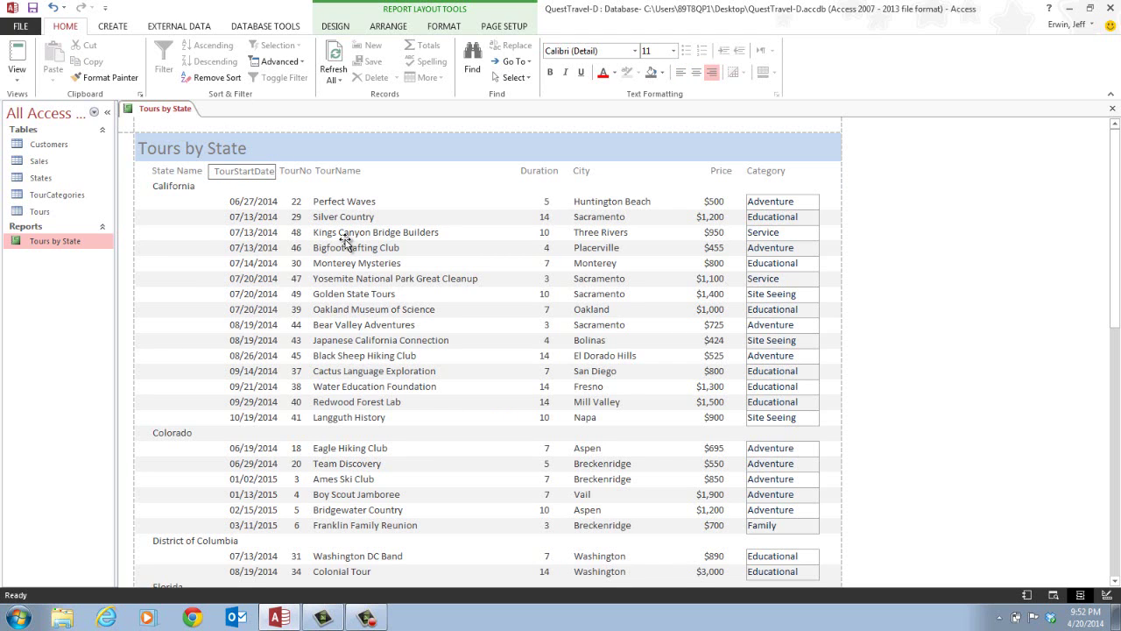
click(255, 171)
click(302, 171)
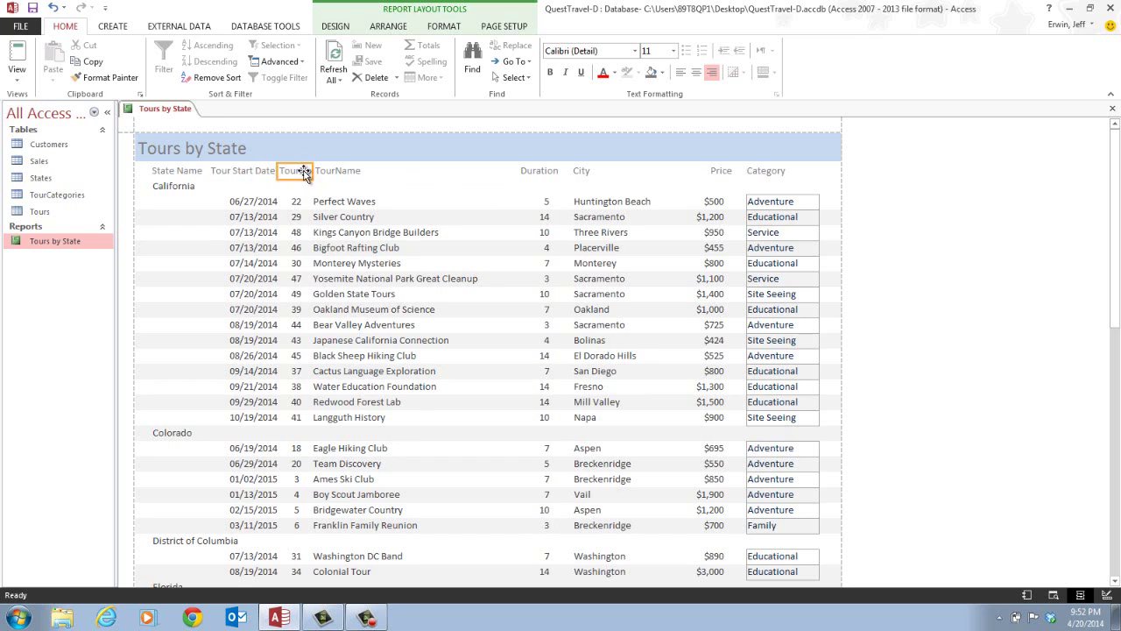
click(302, 172)
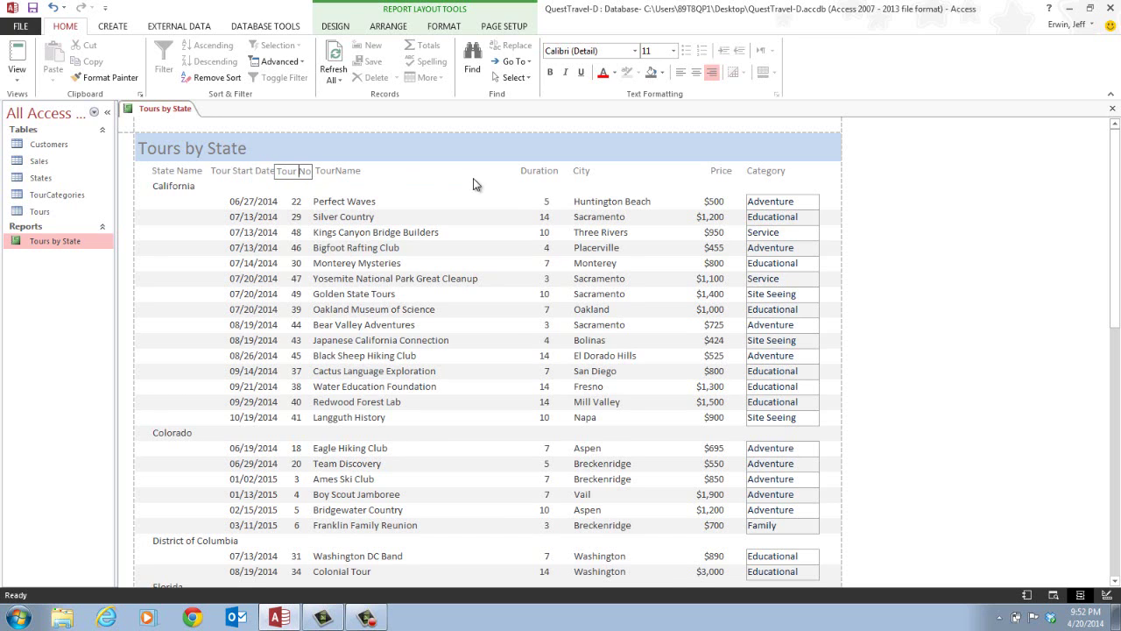
Step: Open the TourName heading's text for editing
click(336, 172)
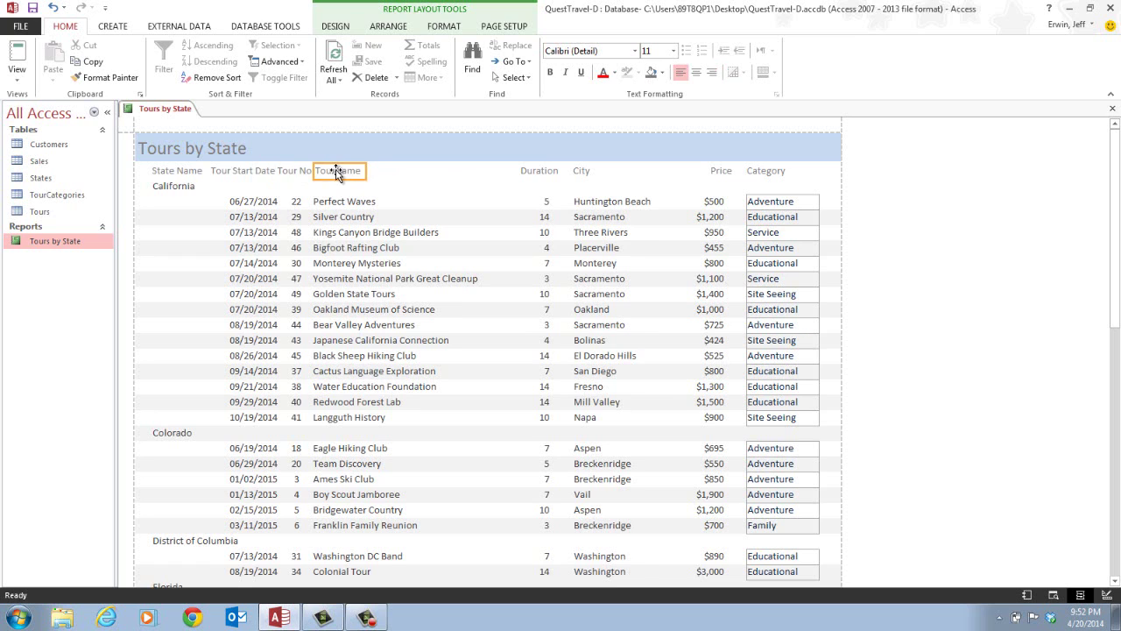
click(337, 171)
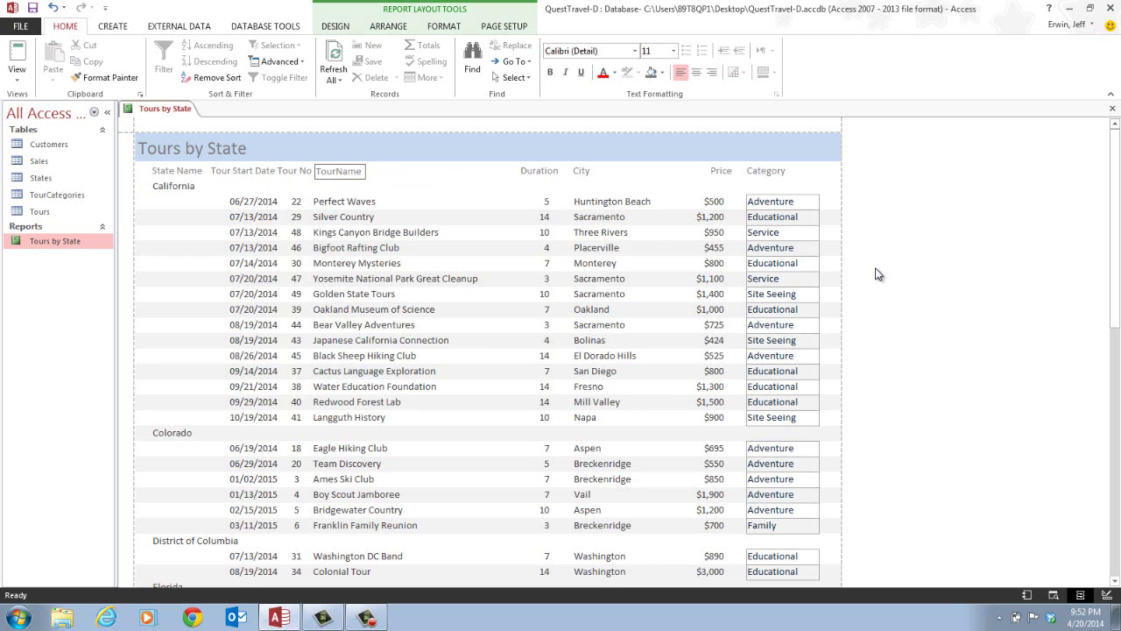